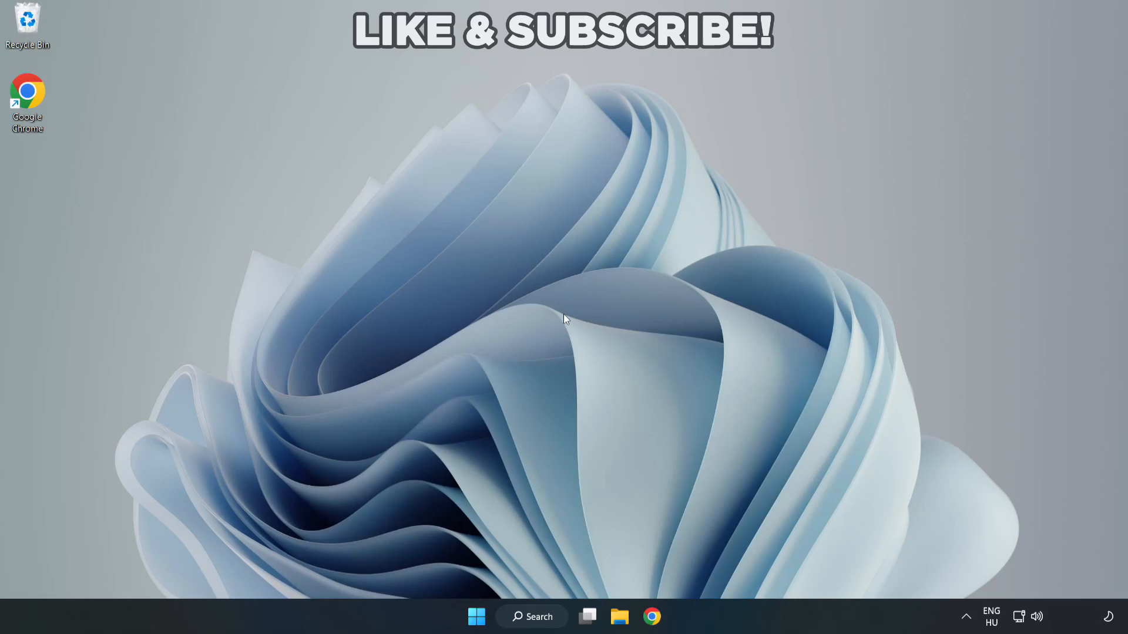
Step: Bring up Windows Search to look up Device Manager
{"action": "left_click", "coordinate": [538, 619]}
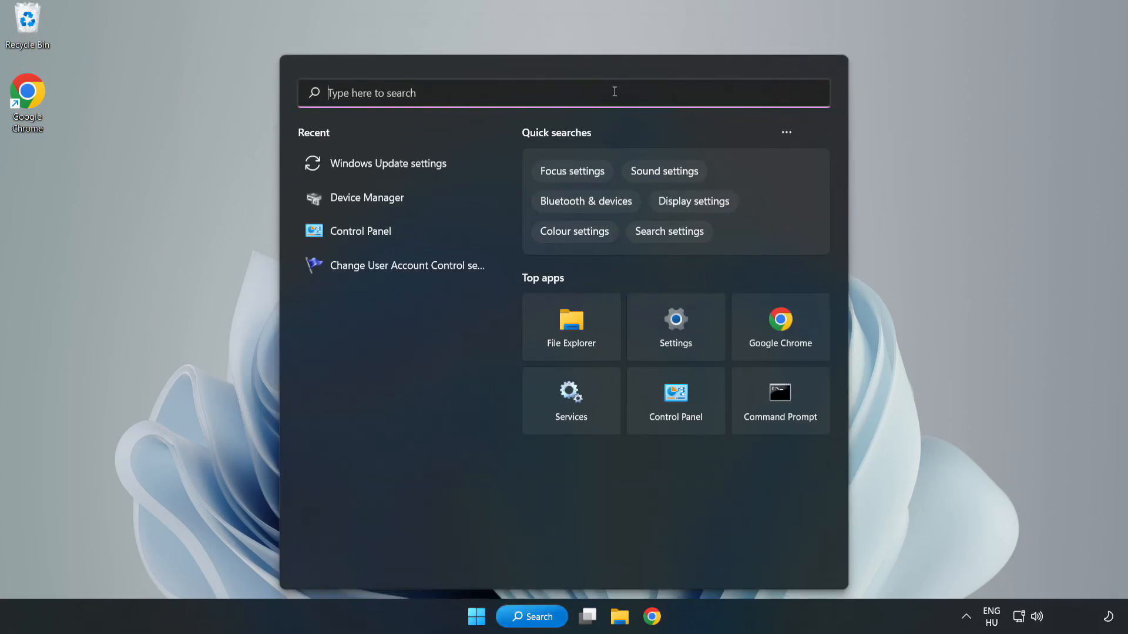
{"action": "type", "text": "devi"}
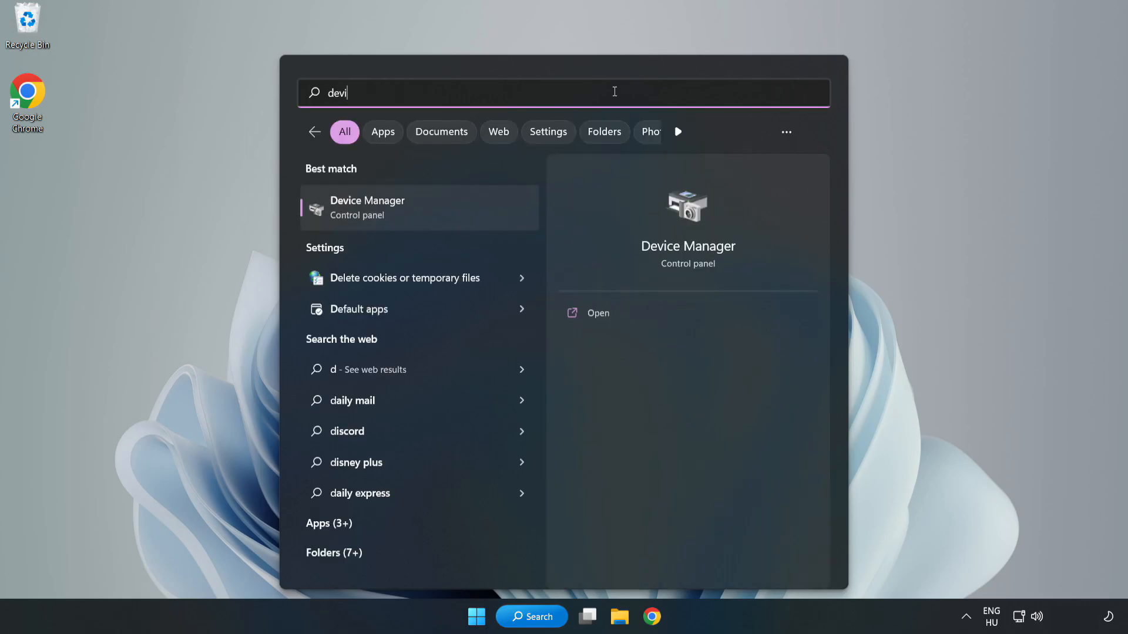
{"action": "type", "text": "ce manager"}
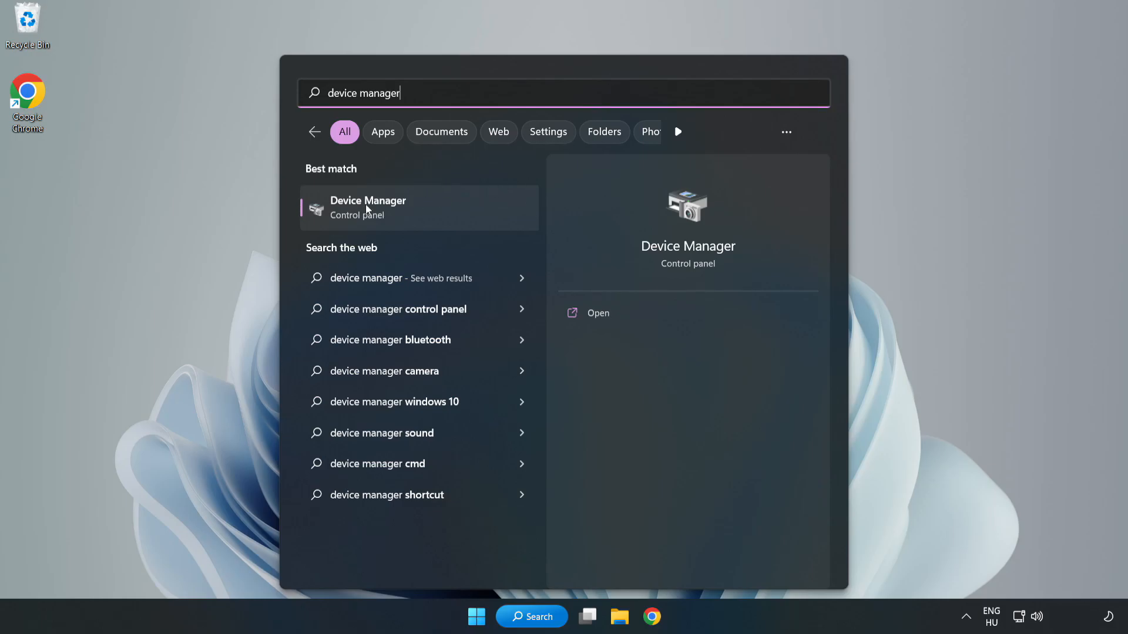
Step: Launch Device Manager from the search results and centre its window
{"action": "left_click", "coordinate": [419, 218]}
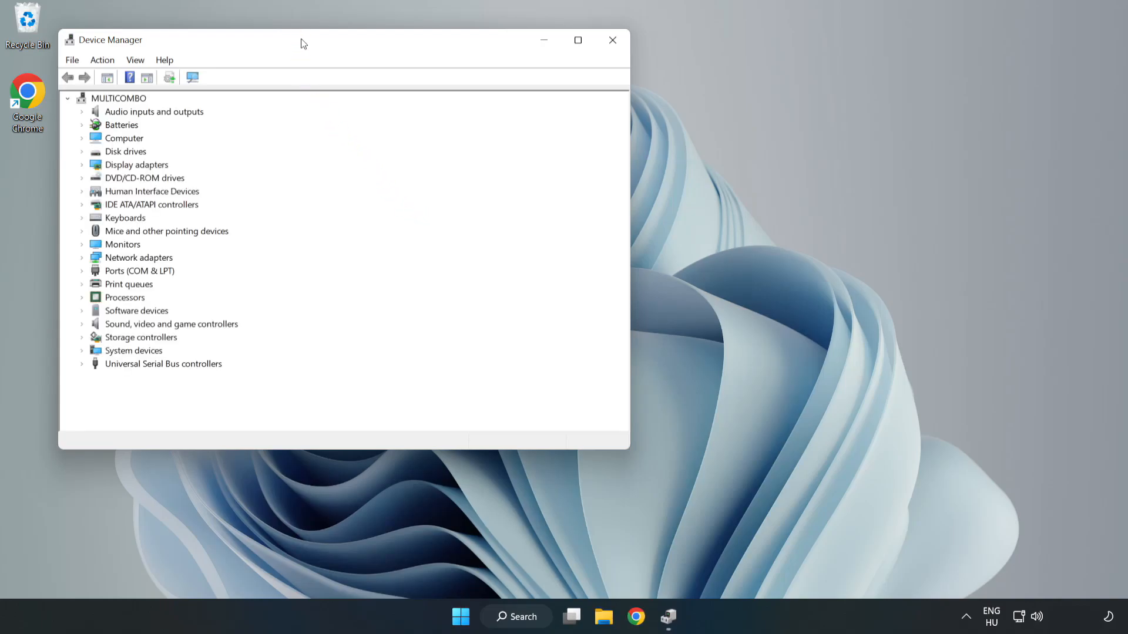
{"action": "left_click_drag", "start_coordinate": [302, 43], "coordinate": [502, 101]}
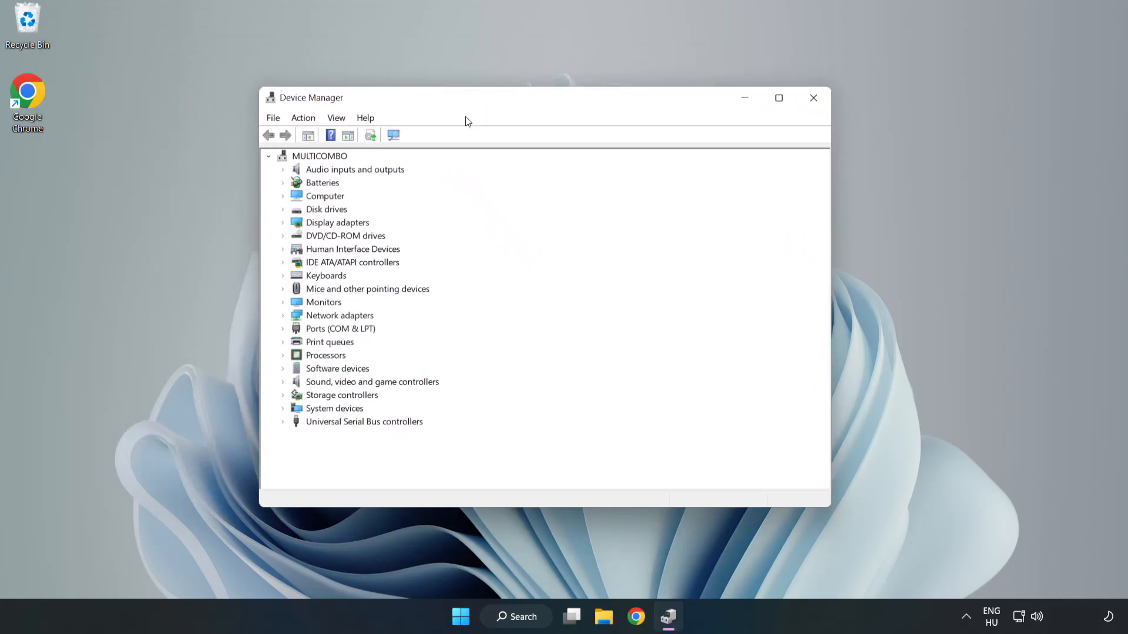
Step: Expand Display adapters and bring up the actions for the VMware SVGA 3D adapter
{"action": "left_click", "coordinate": [303, 225]}
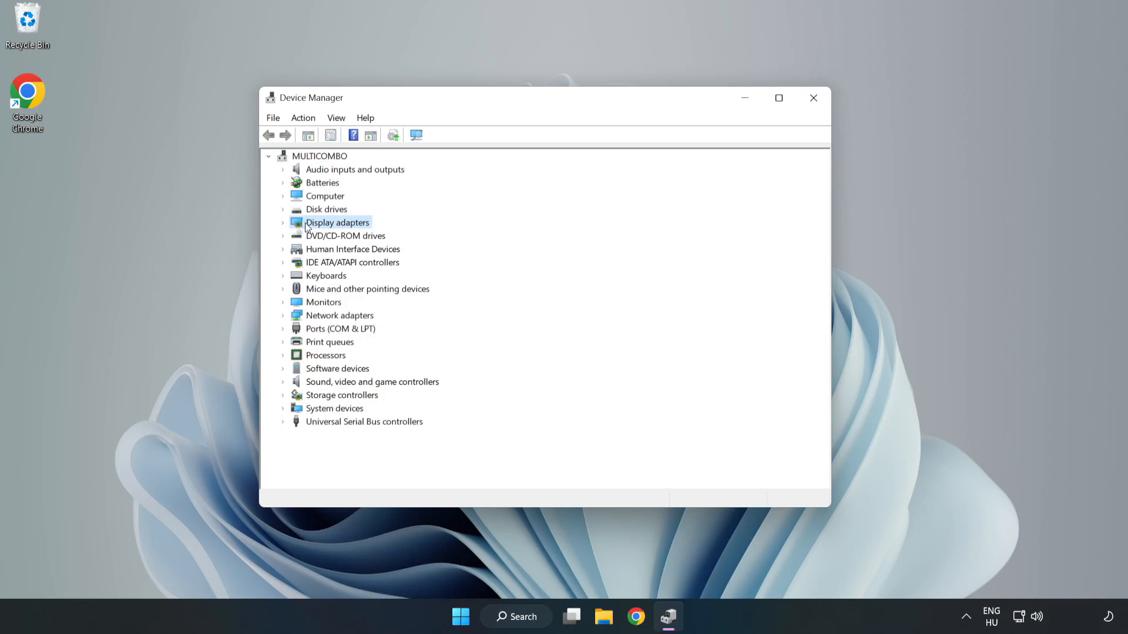
{"action": "left_click", "coordinate": [283, 222]}
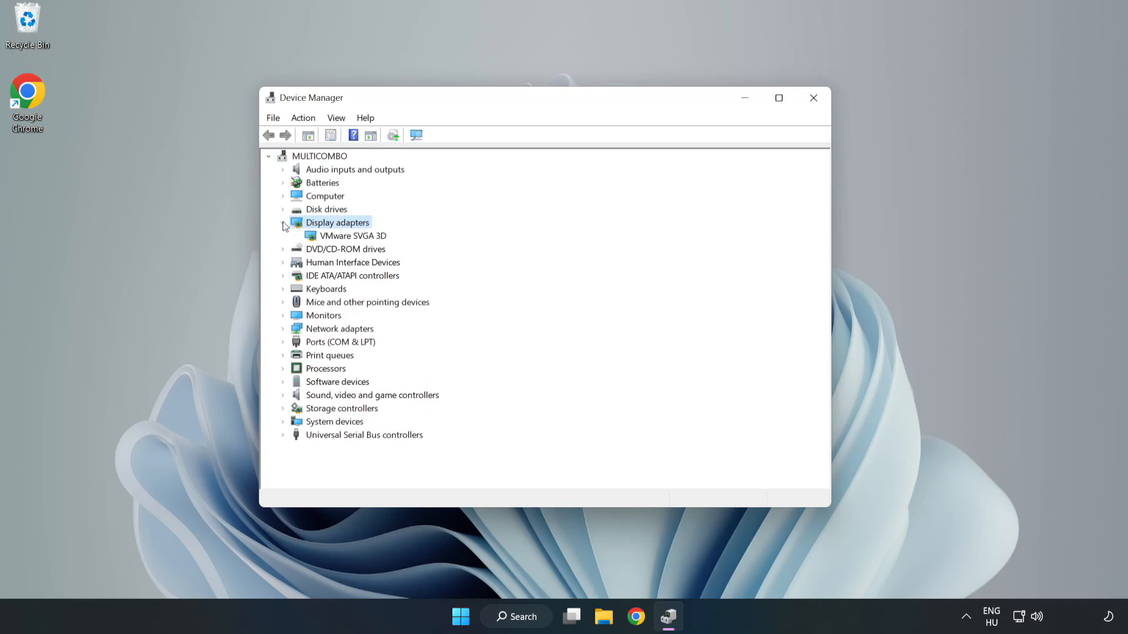
{"action": "left_click", "coordinate": [353, 236]}
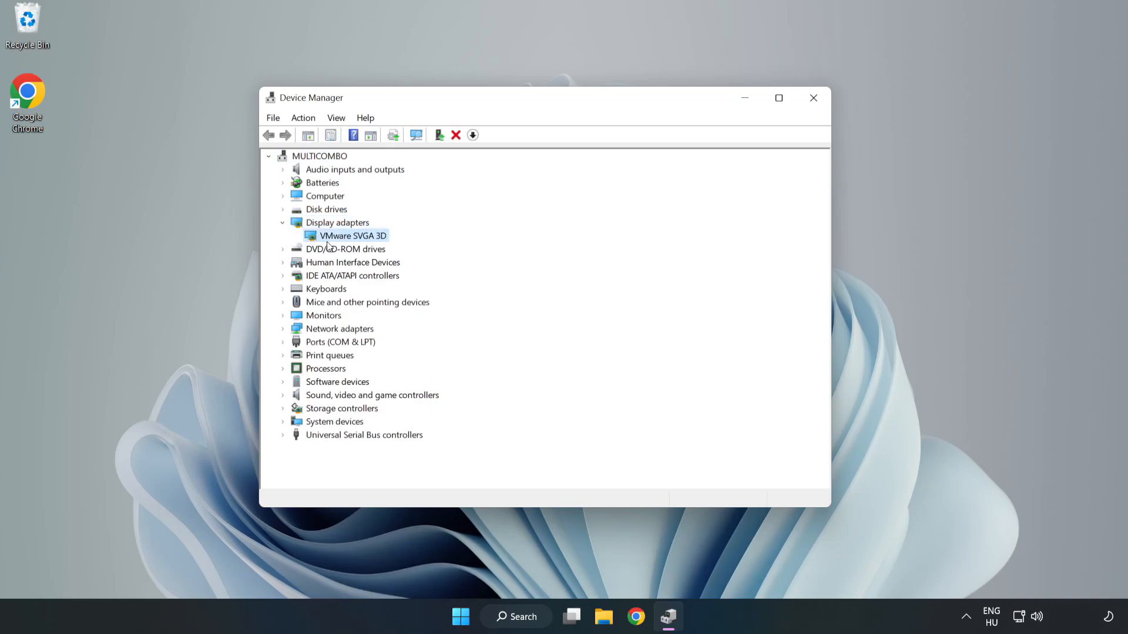
{"action": "right_click", "coordinate": [349, 238]}
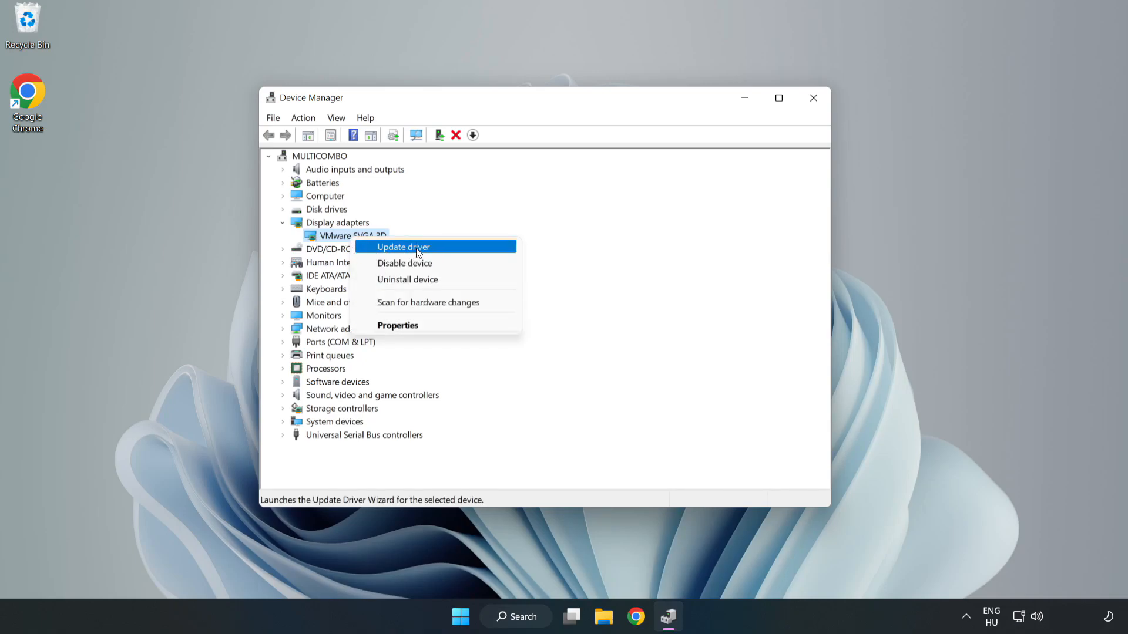
Step: Search automatically for a newer VMware SVGA 3D driver, confirm the best is installed, and close Device Manager
{"action": "left_click", "coordinate": [438, 253]}
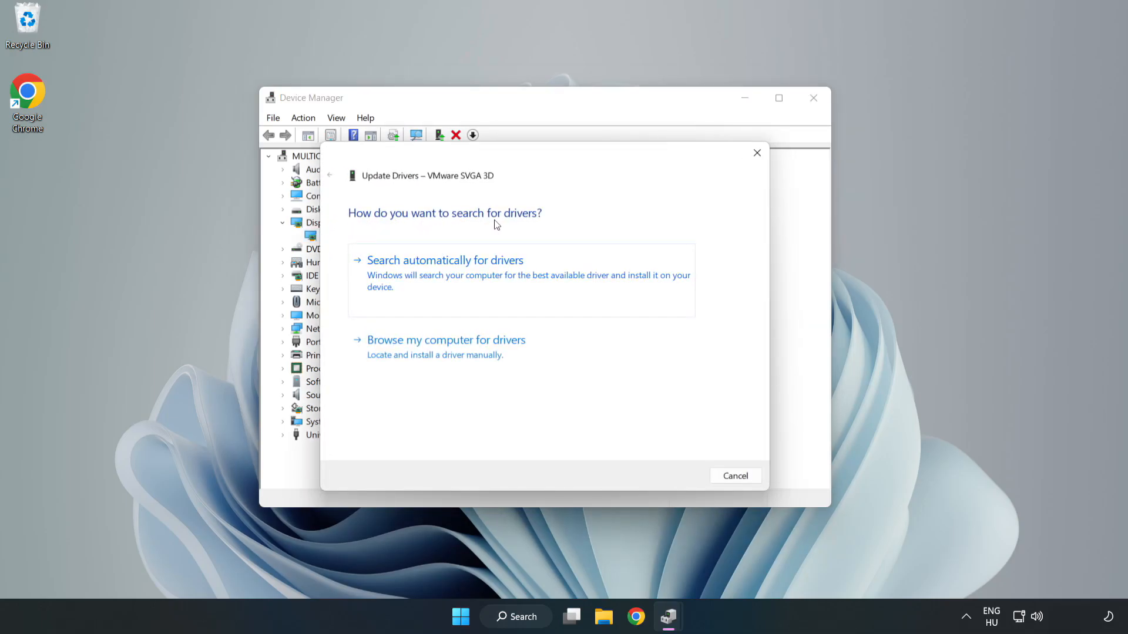
{"action": "left_click", "coordinate": [448, 274]}
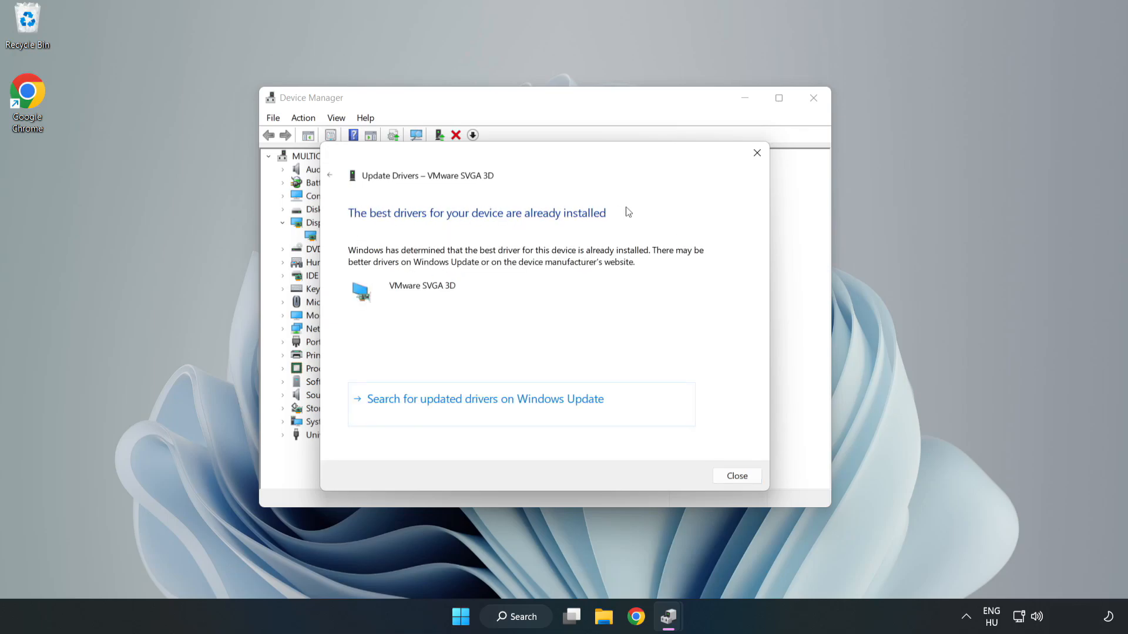
{"action": "left_click", "coordinate": [736, 476]}
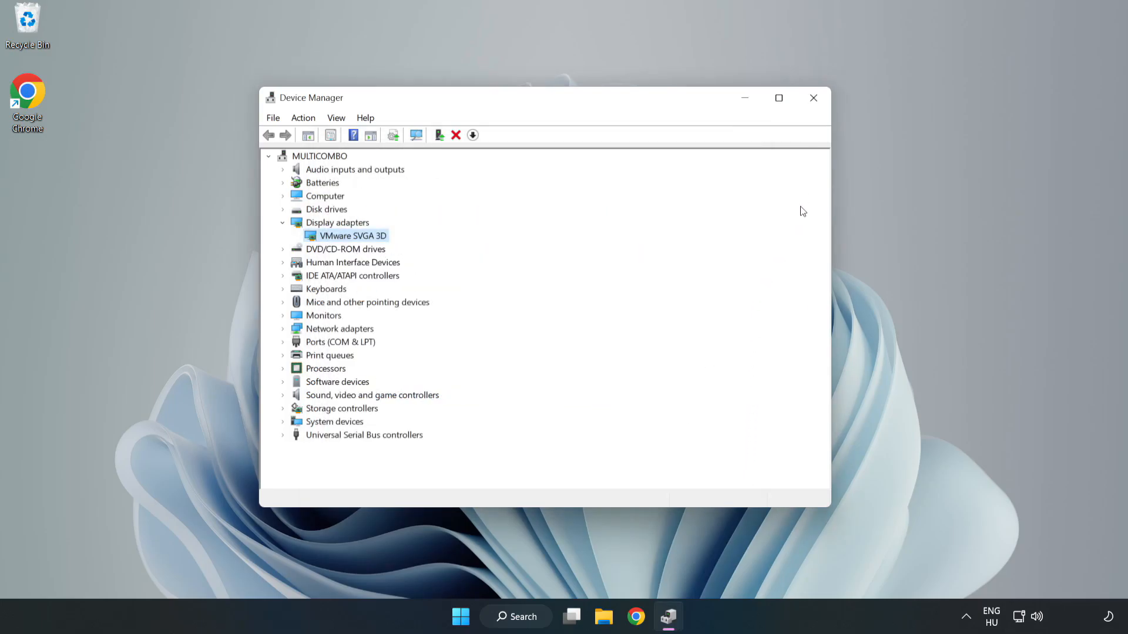
{"action": "left_click", "coordinate": [814, 104]}
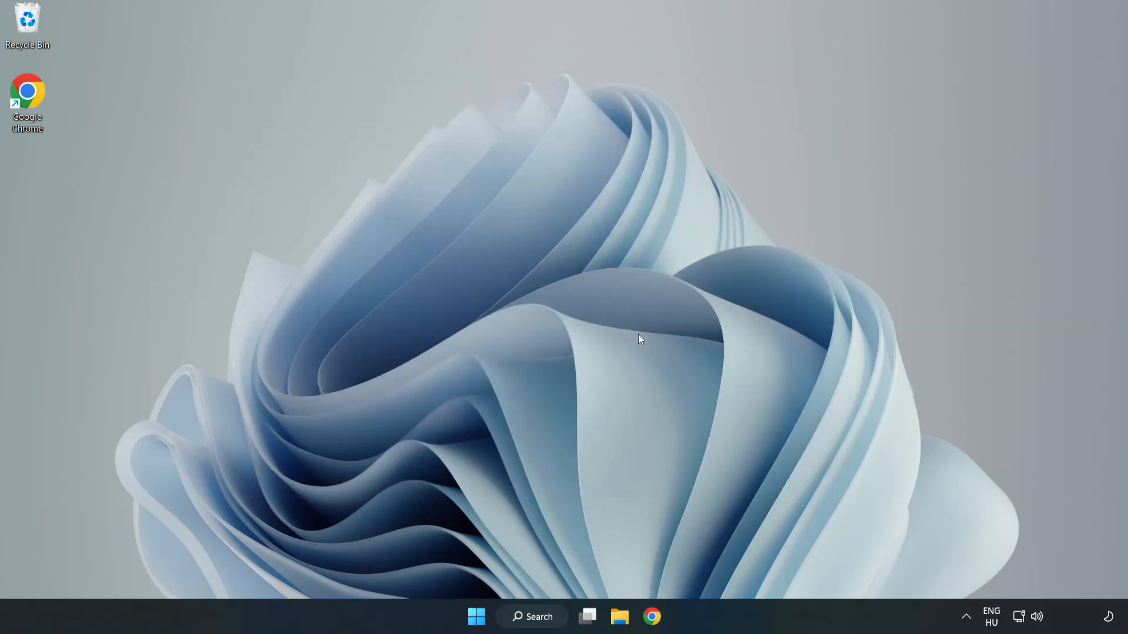
Step: Bring up Windows Search to look for the Windows Update settings
{"action": "left_click", "coordinate": [534, 615]}
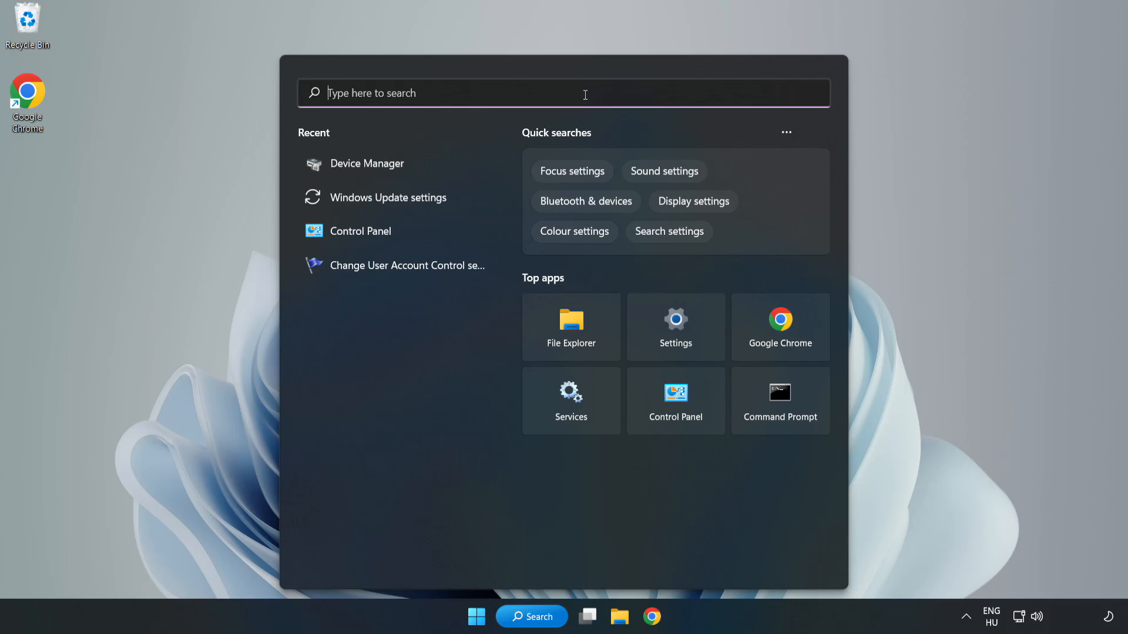
{"action": "type", "text": "updat"}
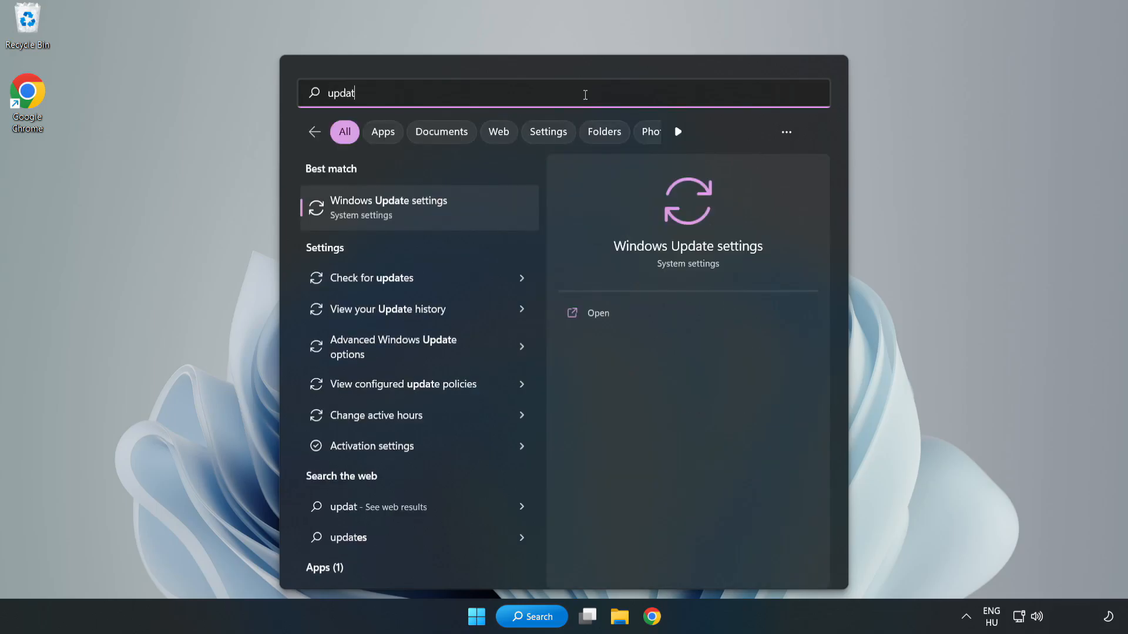
{"action": "type", "text": "es"}
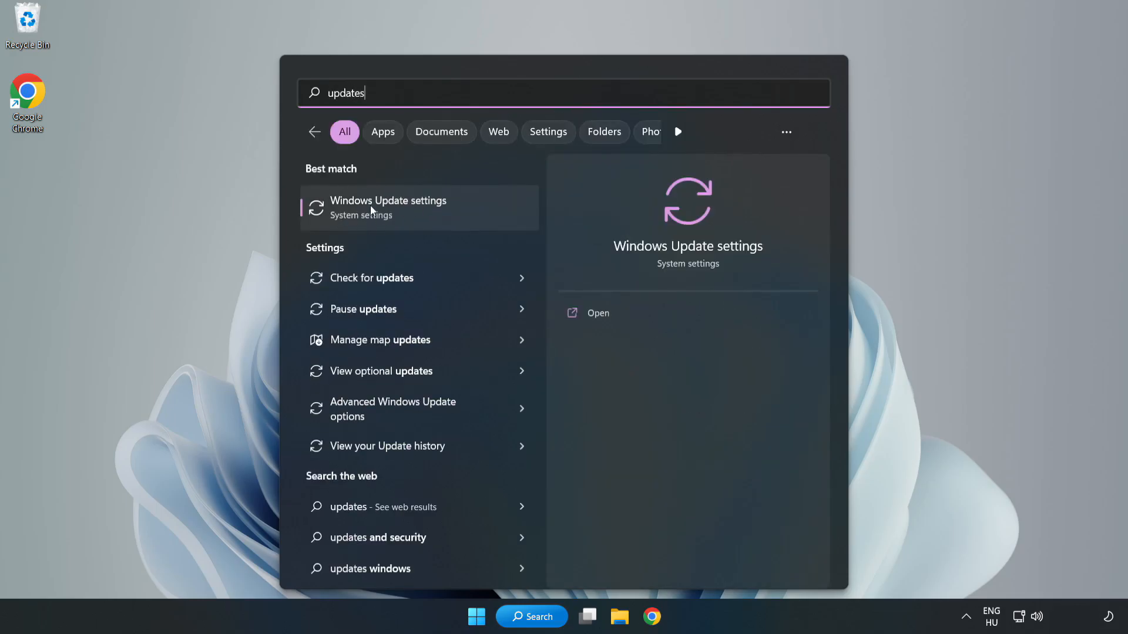
Step: Check for Windows updates in maximized Settings, confirm the PC is up to date, then close Settings
{"action": "left_click", "coordinate": [401, 213]}
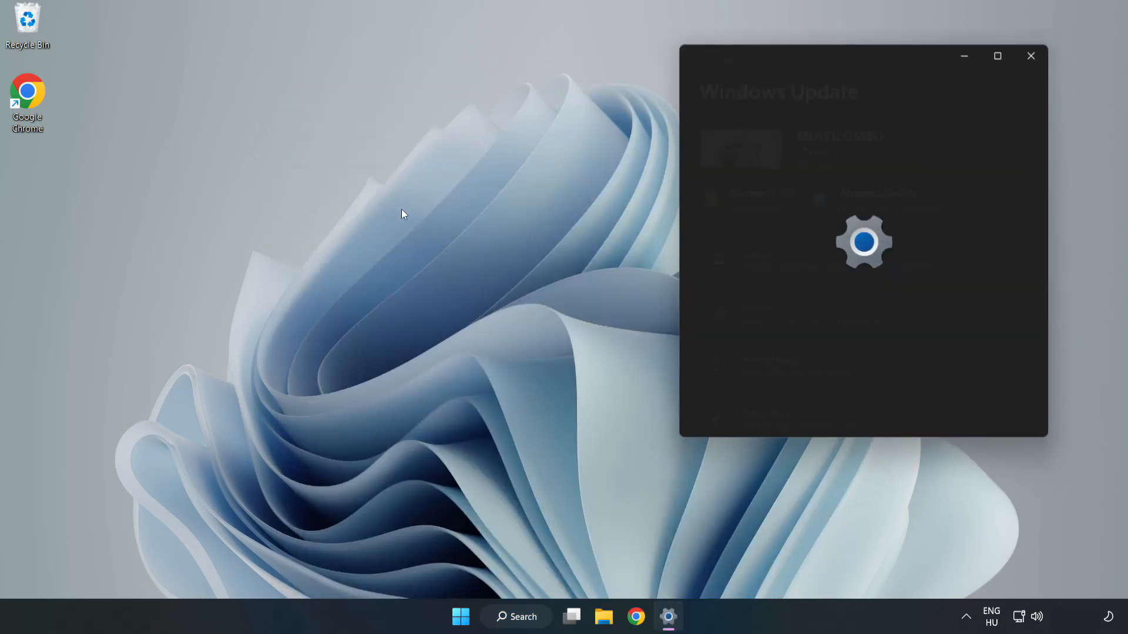
{"action": "left_click", "coordinate": [1000, 57]}
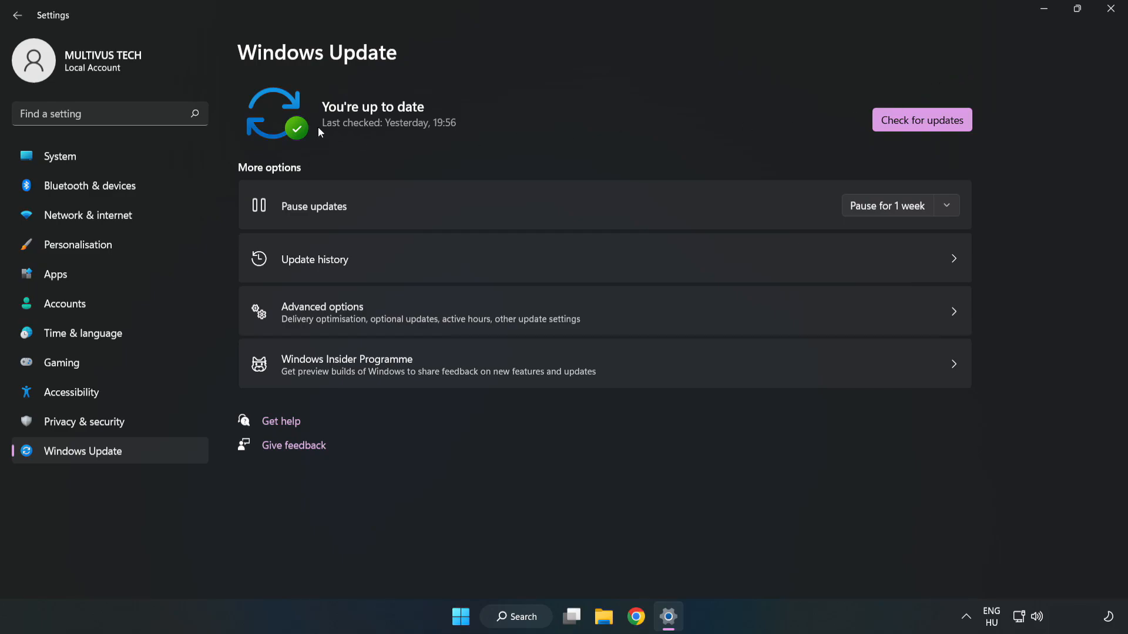
{"action": "left_click", "coordinate": [925, 122]}
{"action": "left_click", "coordinate": [1110, 9]}
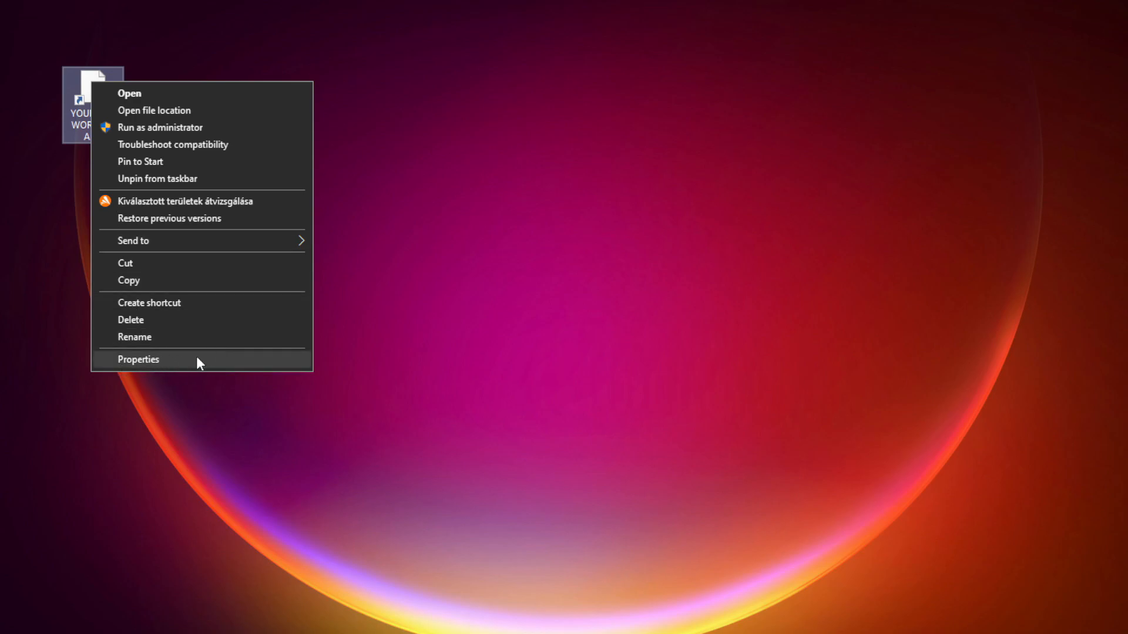
Step: Bring up the Properties dialog of the YOUR NOT WORKING APP shortcut
{"action": "left_click", "coordinate": [226, 358]}
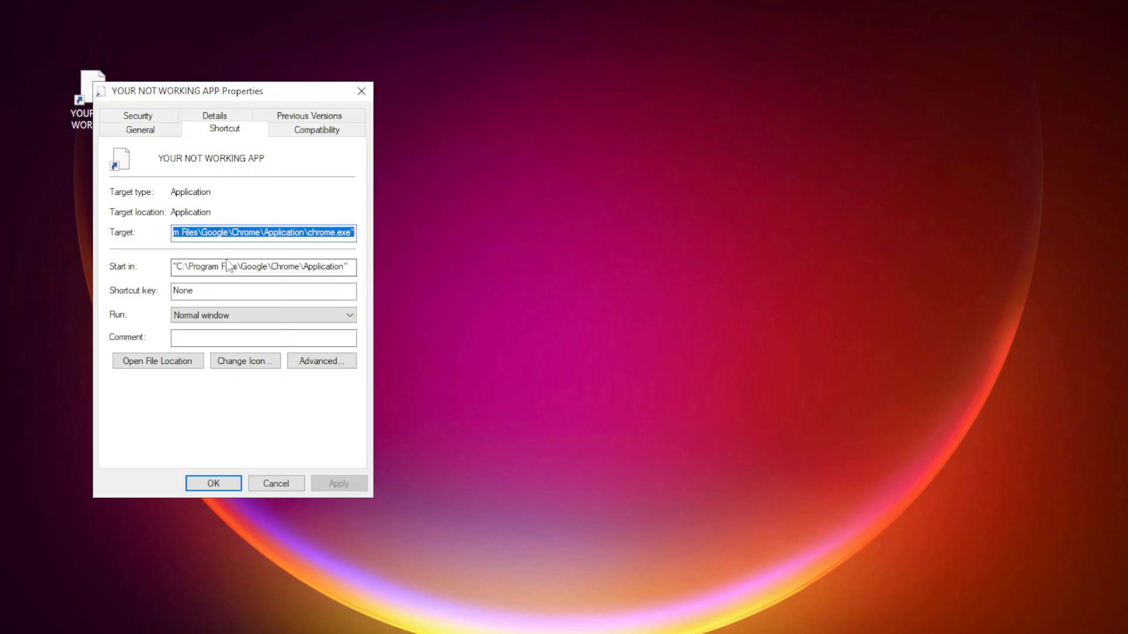
{"action": "left_click_drag", "start_coordinate": [537, 80], "coordinate": [566, 123]}
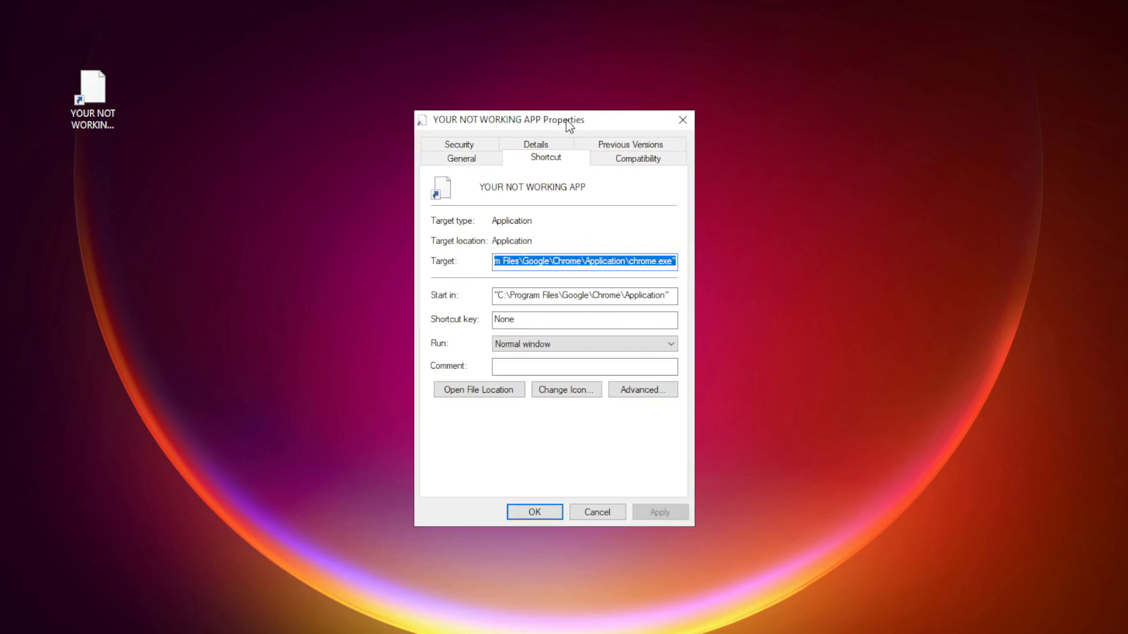
Step: Set the shortcut to Windows 8 compatibility mode with fullscreen optimizations disabled and apply the changes
{"action": "left_click", "coordinate": [661, 165]}
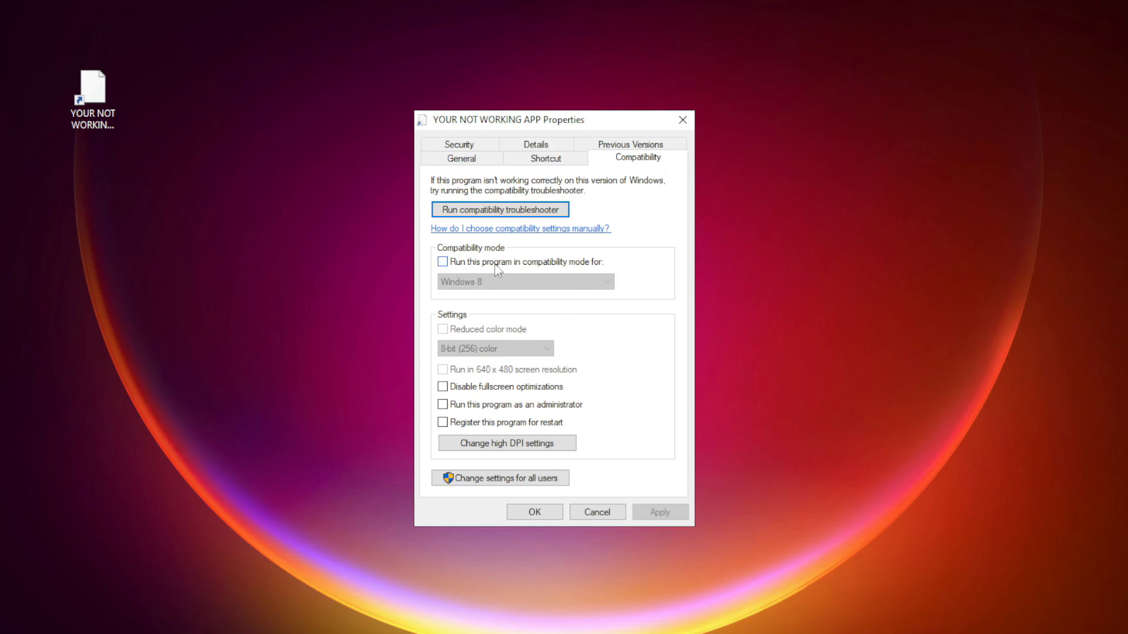
{"action": "left_click", "coordinate": [459, 268]}
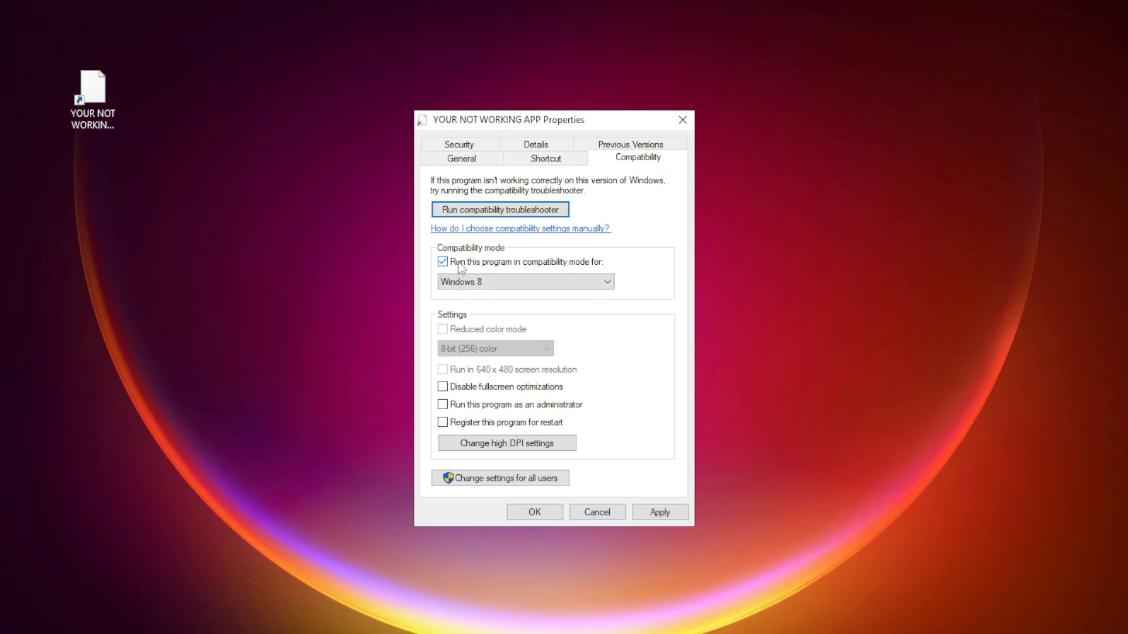
{"action": "left_click", "coordinate": [480, 283]}
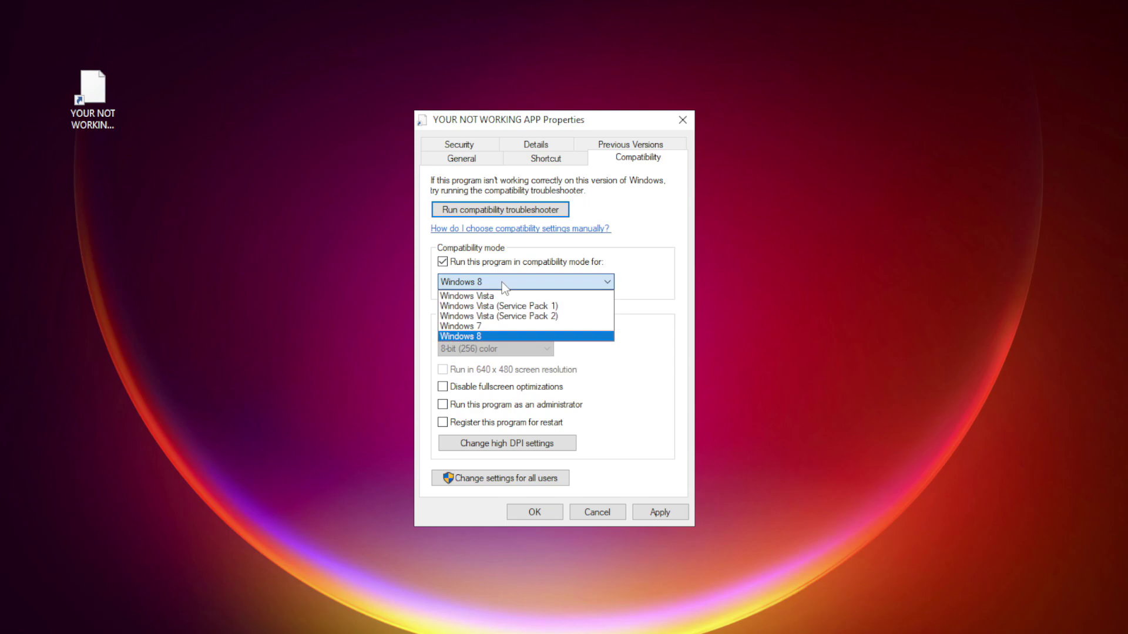
{"action": "left_click", "coordinate": [492, 332]}
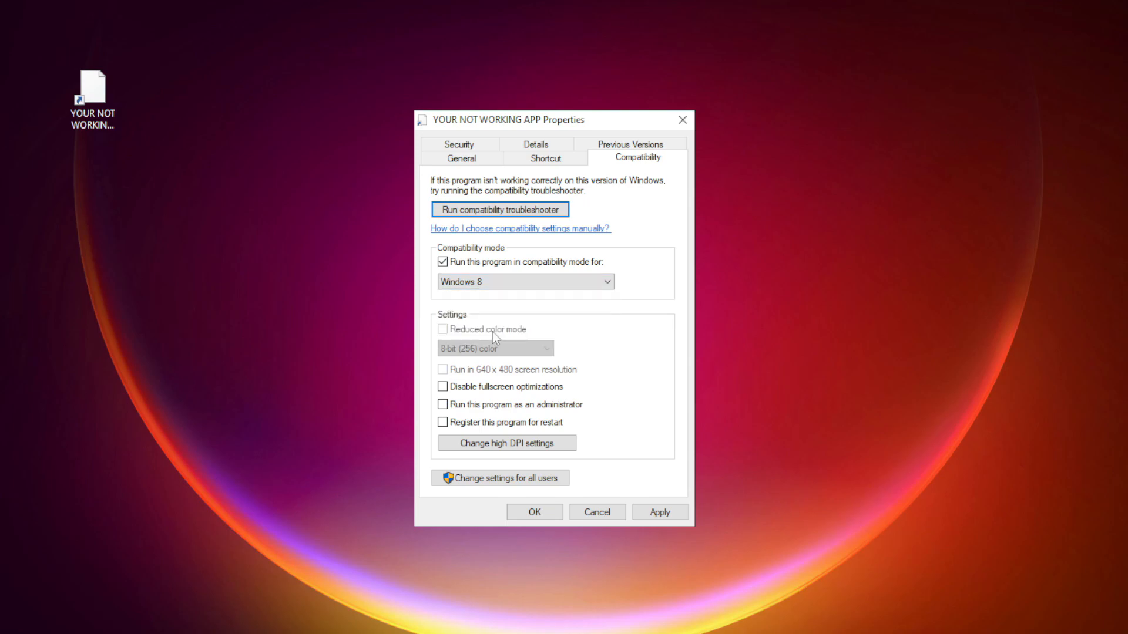
{"action": "left_click", "coordinate": [493, 391]}
{"action": "left_click", "coordinate": [669, 518]}
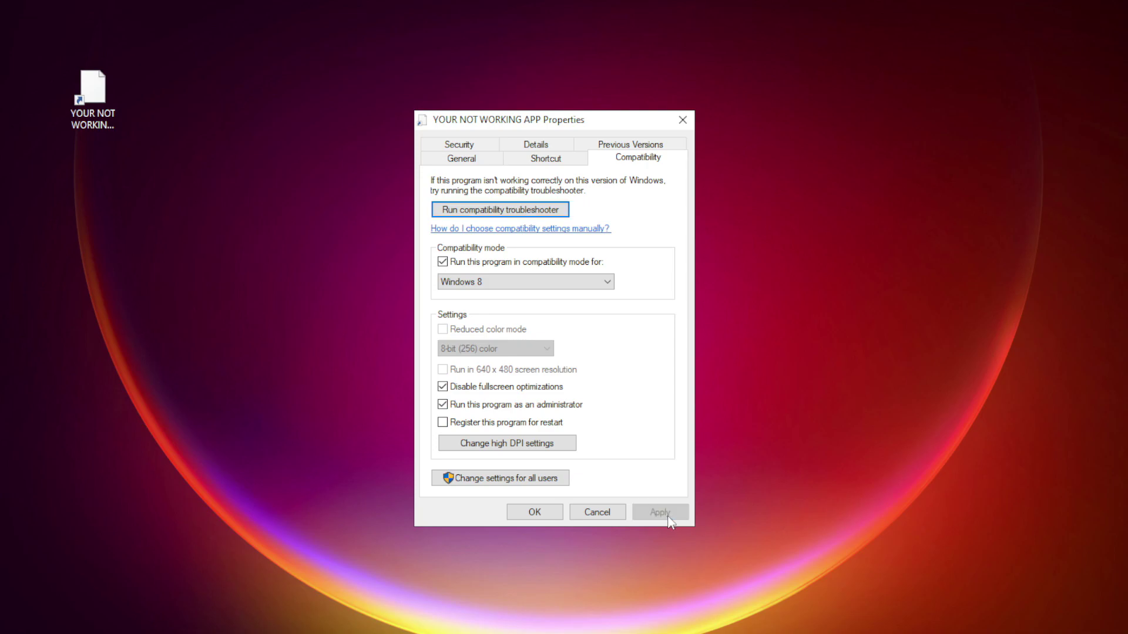
{"action": "left_click", "coordinate": [538, 517]}
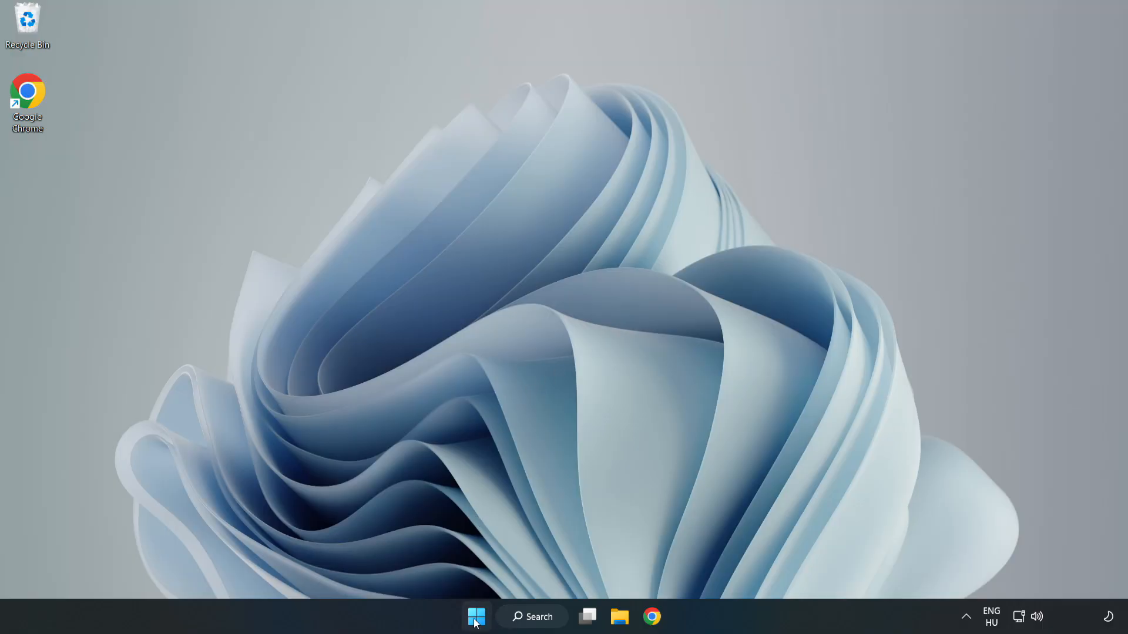
Step: Launch Task Manager from the Start button's Quick Link menu
{"action": "right_click", "coordinate": [476, 621]}
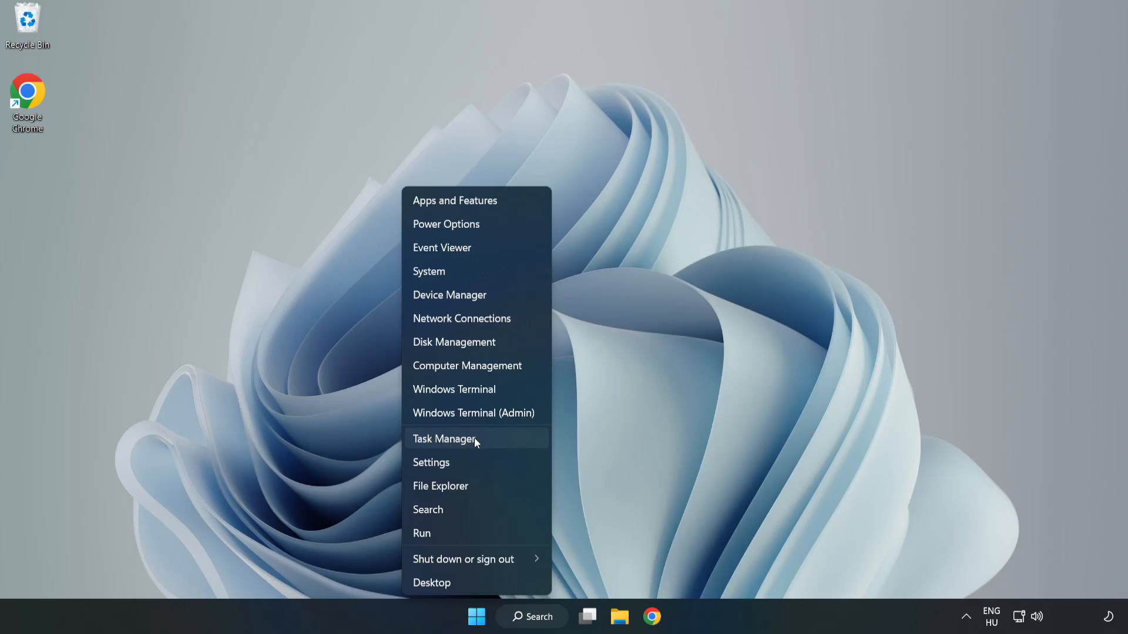
{"action": "left_click", "coordinate": [474, 437]}
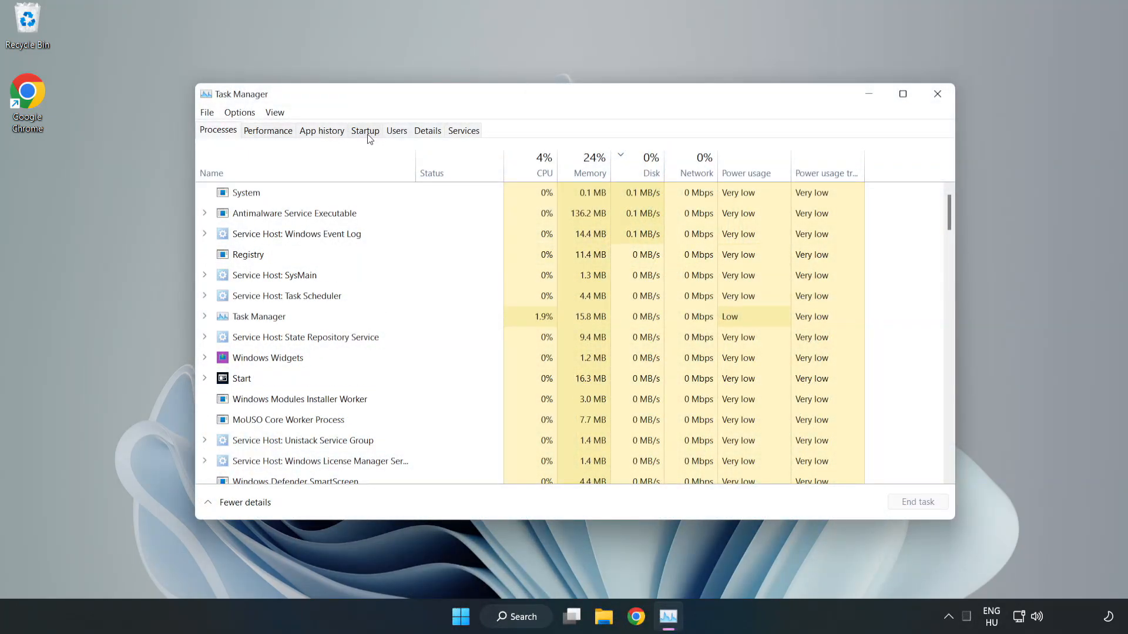
Step: Disable Cortana, Microsoft Edge, Microsoft Teams and Phone Link as startup apps
{"action": "left_click", "coordinate": [367, 133]}
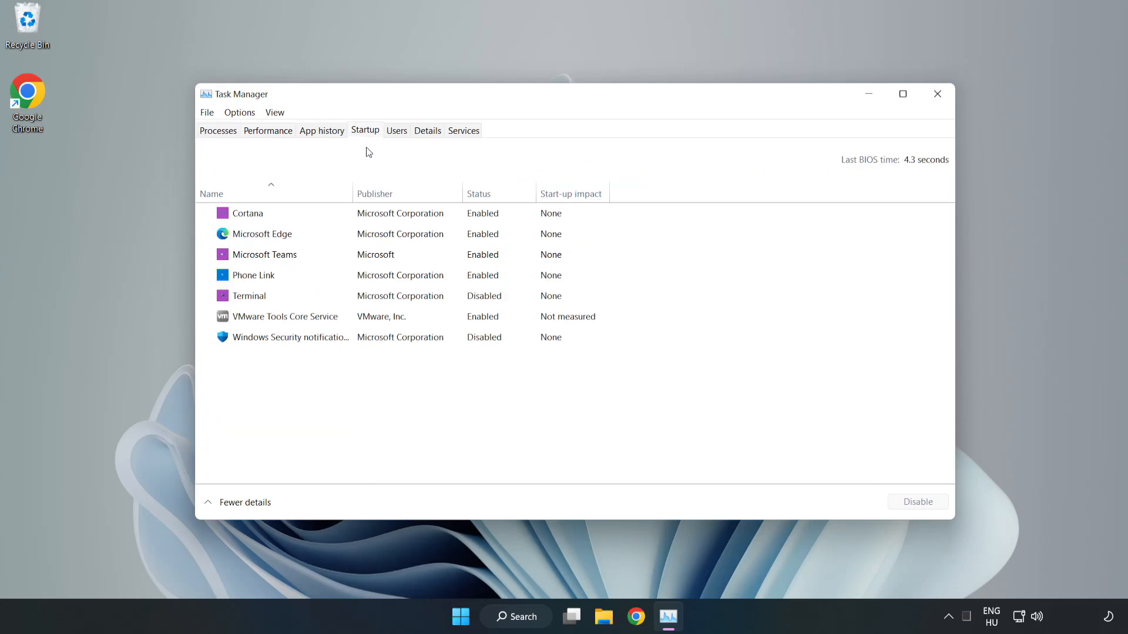
{"action": "left_click", "coordinate": [389, 223]}
{"action": "left_click", "coordinate": [916, 502]}
{"action": "left_click", "coordinate": [488, 231]}
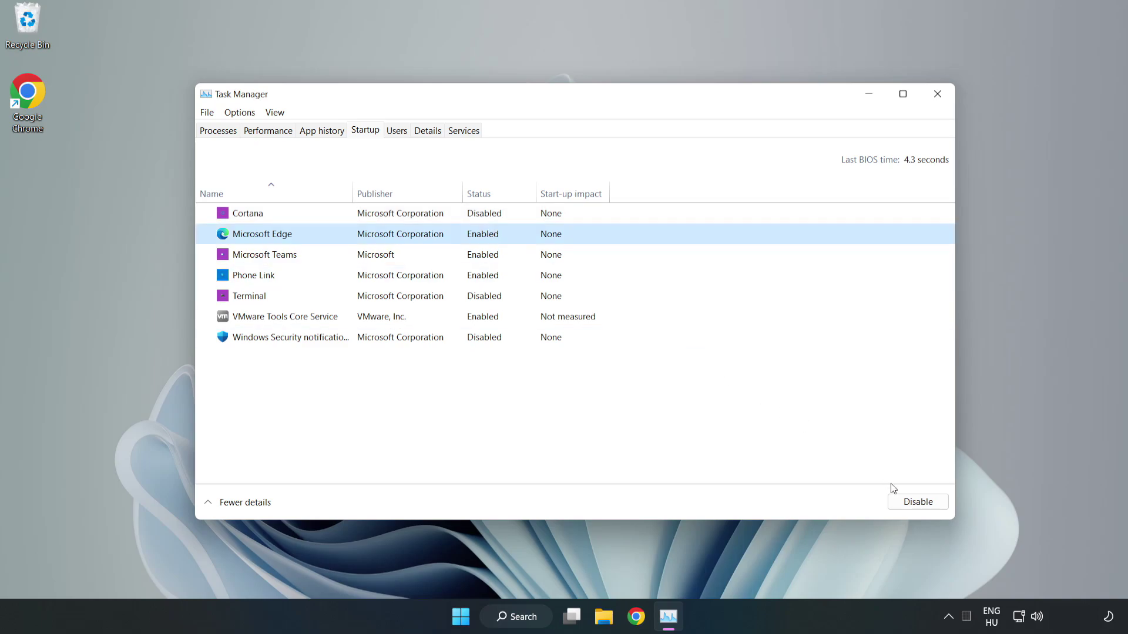
{"action": "left_click", "coordinate": [917, 502]}
{"action": "left_click", "coordinate": [396, 259]}
{"action": "left_click", "coordinate": [916, 503]}
{"action": "left_click", "coordinate": [376, 280]}
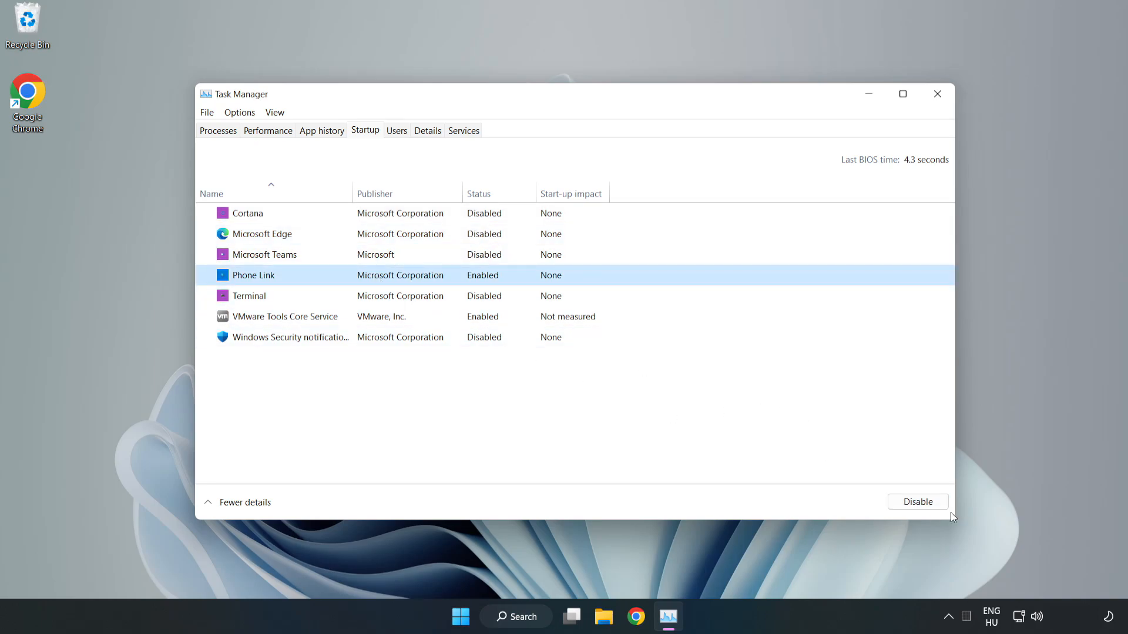
{"action": "left_click", "coordinate": [917, 502]}
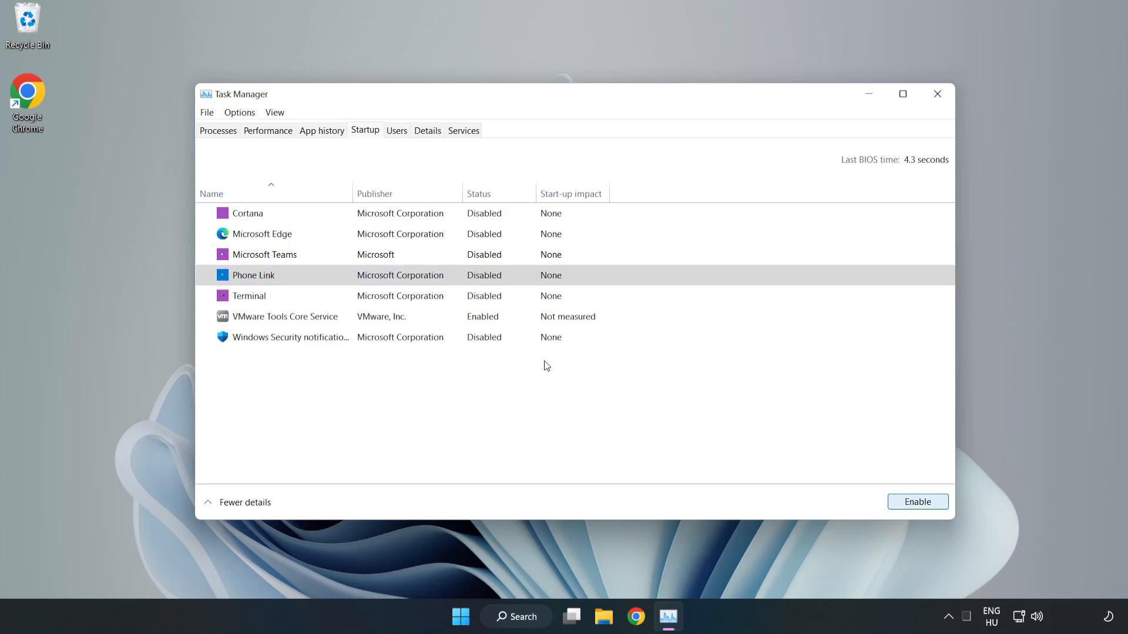
Step: Close Task Manager, then find Command Prompt via a search for cmd and run it as administrator
{"action": "left_click", "coordinate": [938, 97]}
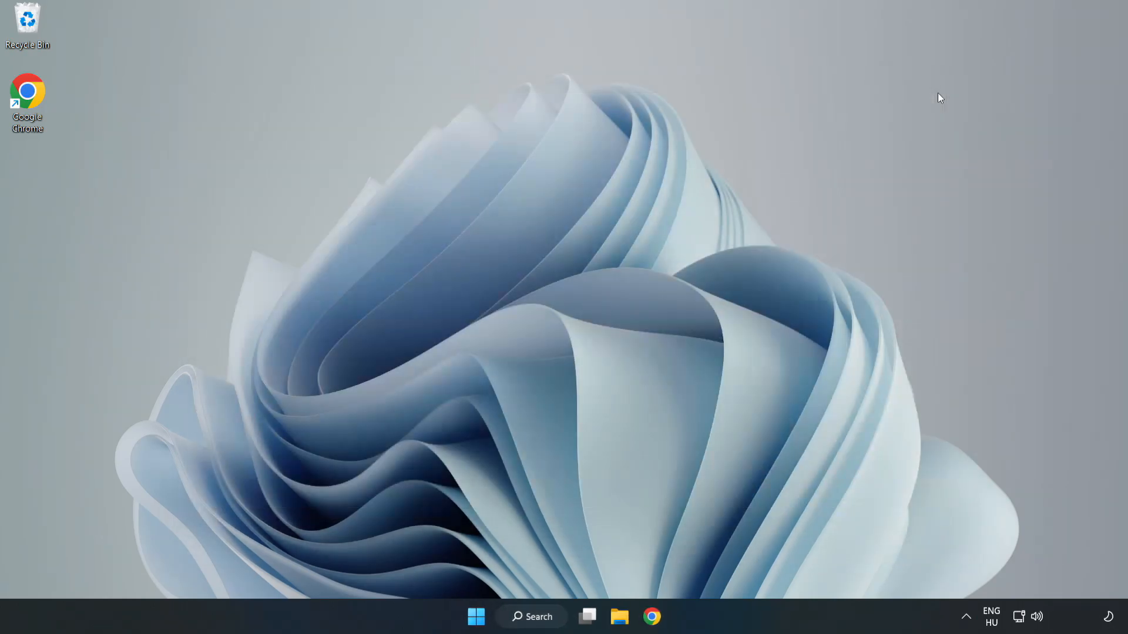
{"action": "left_click", "coordinate": [547, 618]}
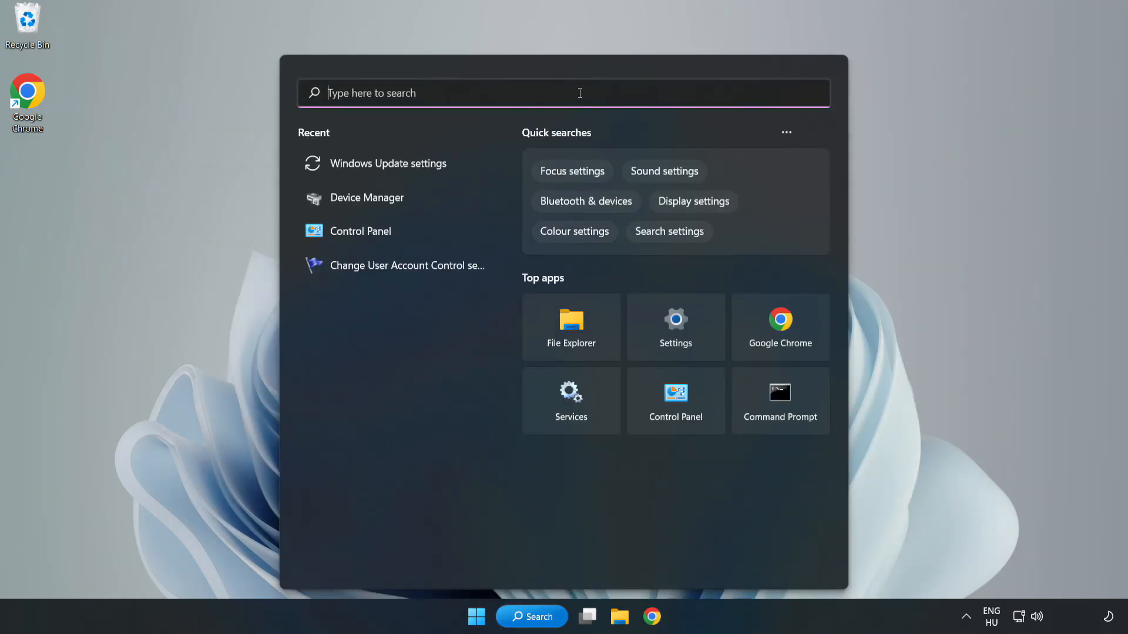
{"action": "type", "text": "cmd"}
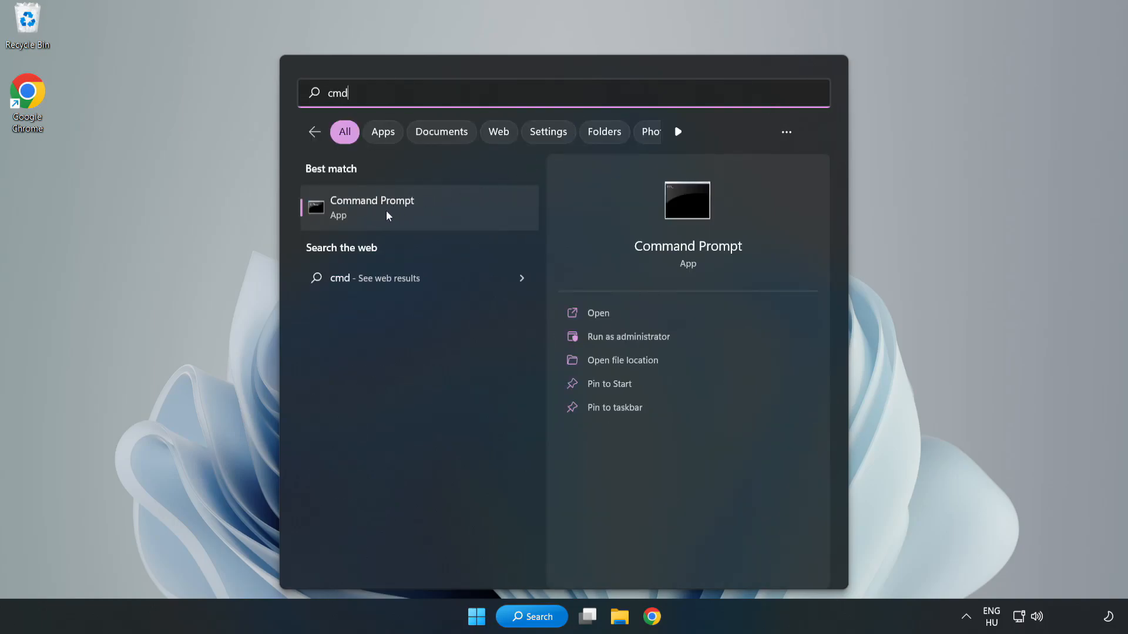
{"action": "left_click", "coordinate": [442, 213]}
{"action": "right_click", "coordinate": [442, 214]}
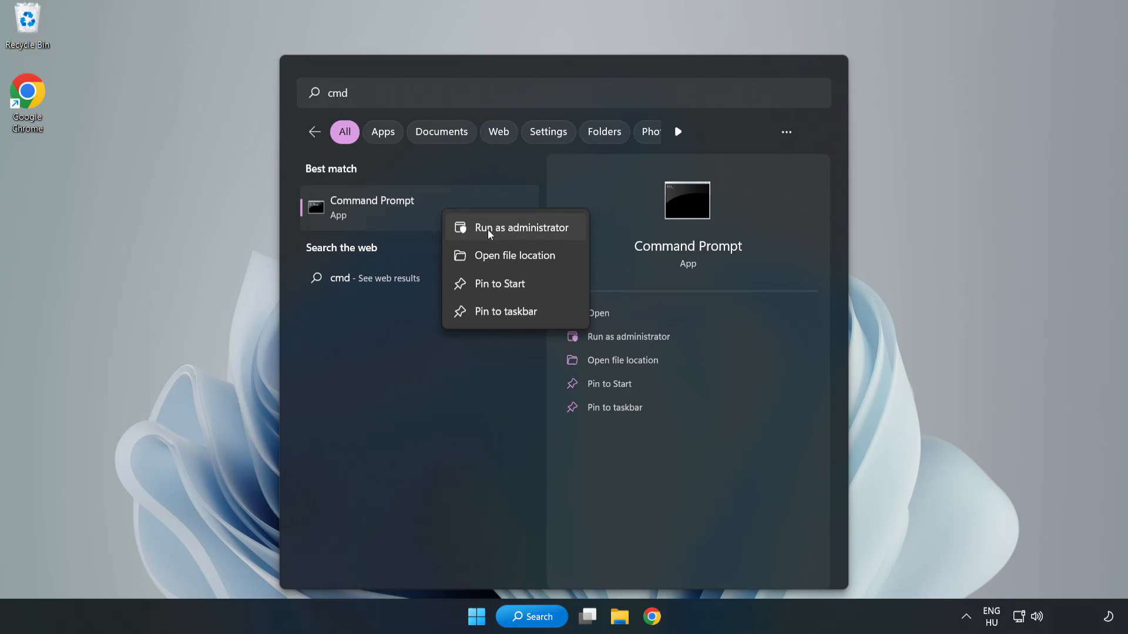
{"action": "left_click", "coordinate": [487, 229]}
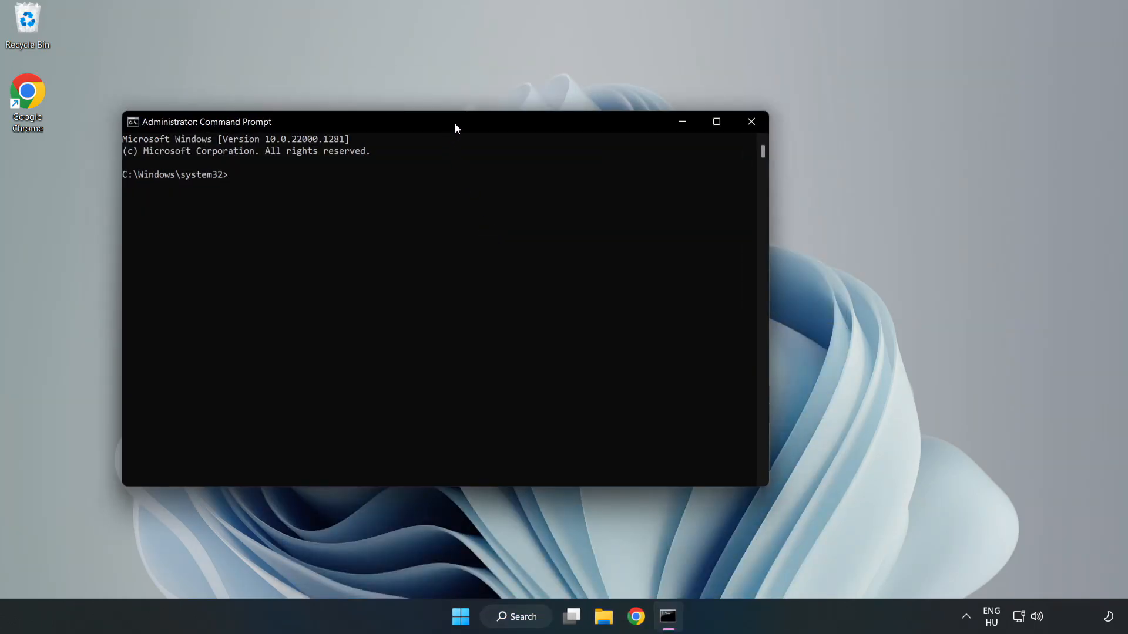
Step: Run sfc /scannow to completion with no integrity violations, then close the administrator Command Prompt
{"action": "left_click_drag", "start_coordinate": [451, 127], "coordinate": [573, 132]}
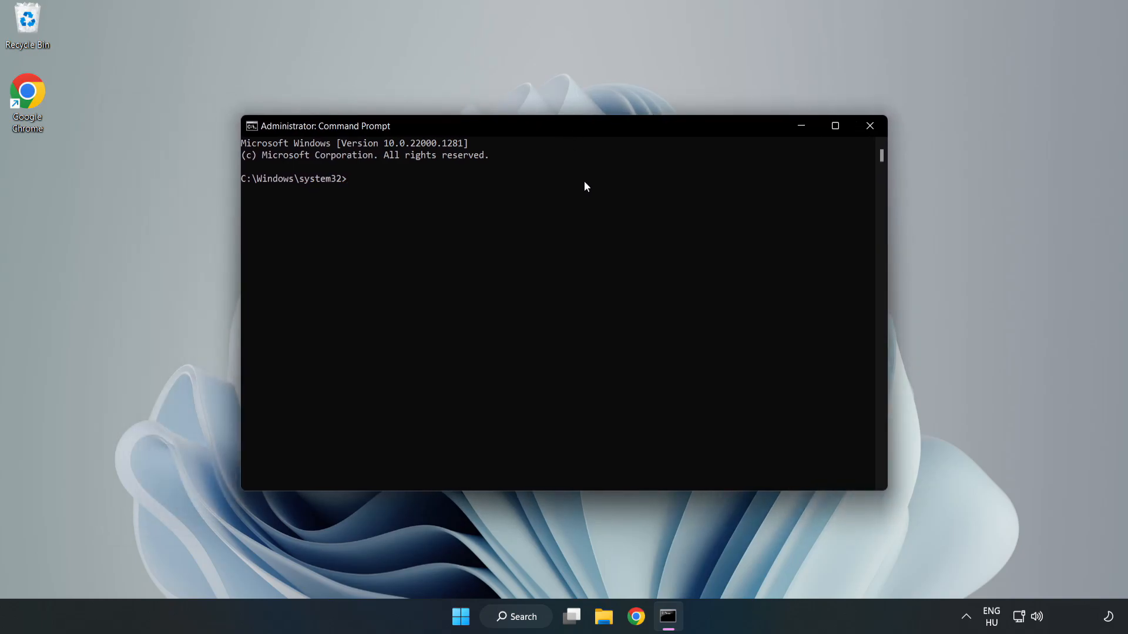
{"action": "type", "text": "sfc "}
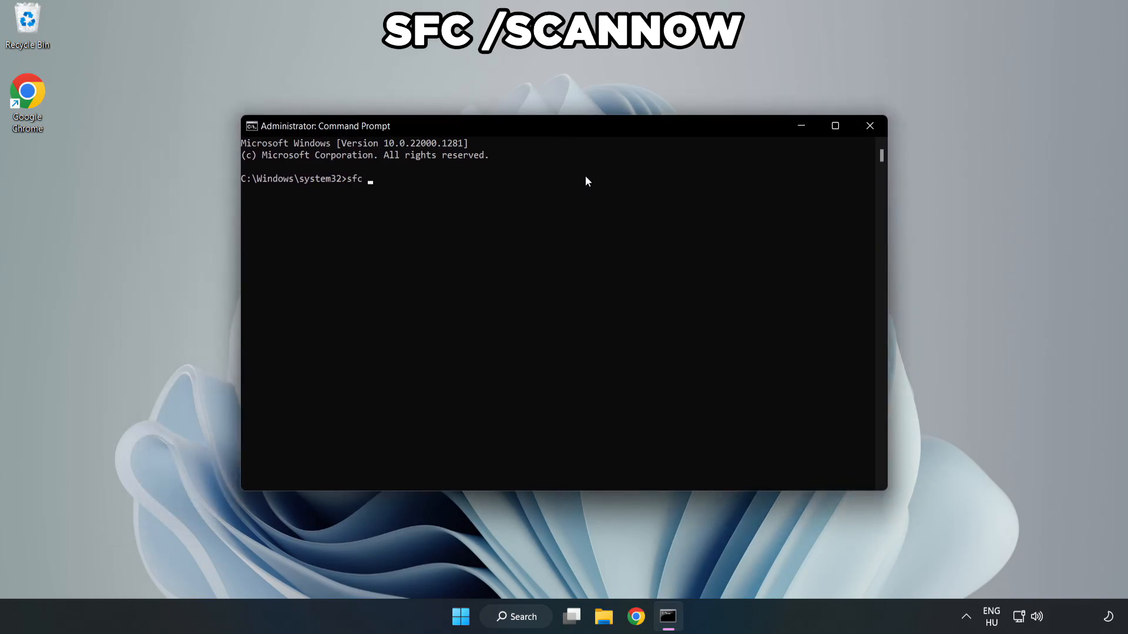
{"action": "type", "text": "/scannow"}
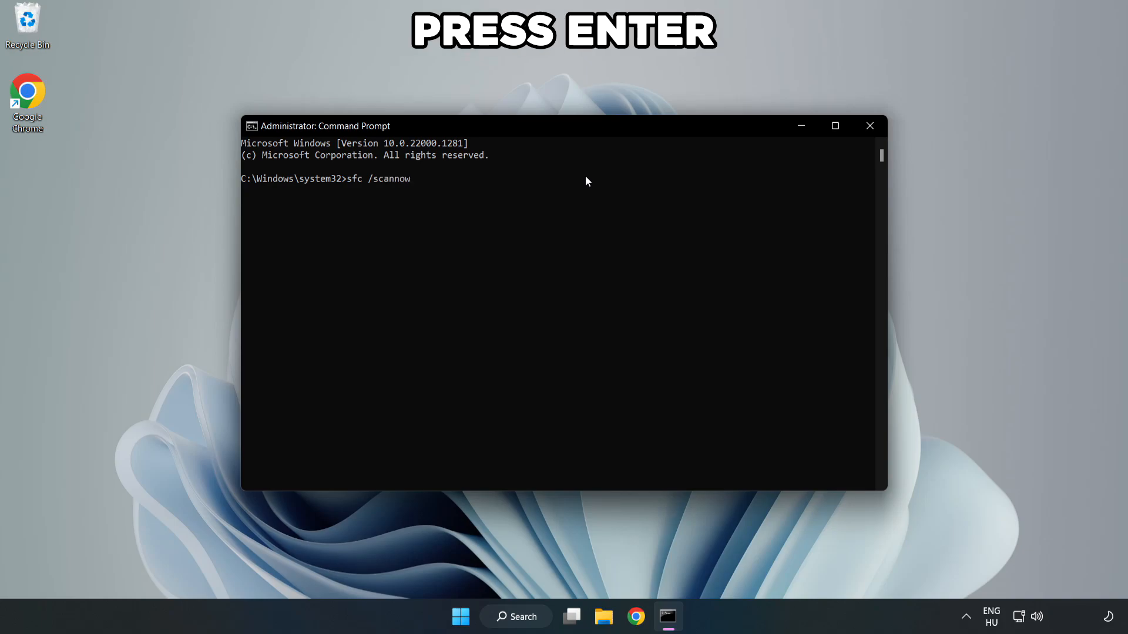
{"action": "key", "text": "Return"}
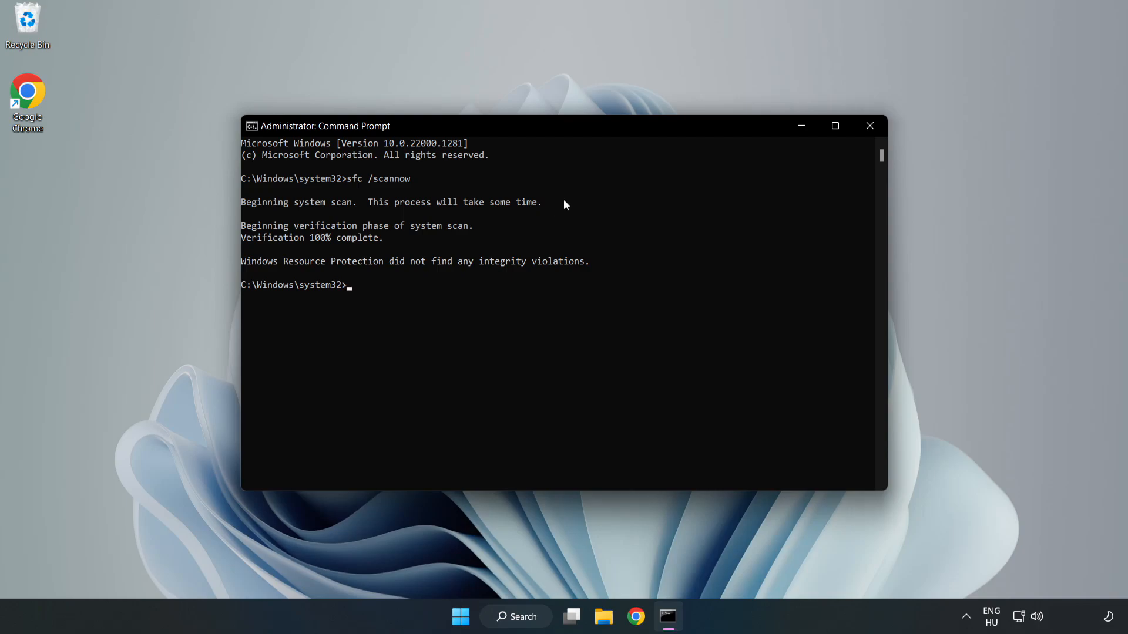
{"action": "left_click", "coordinate": [869, 126]}
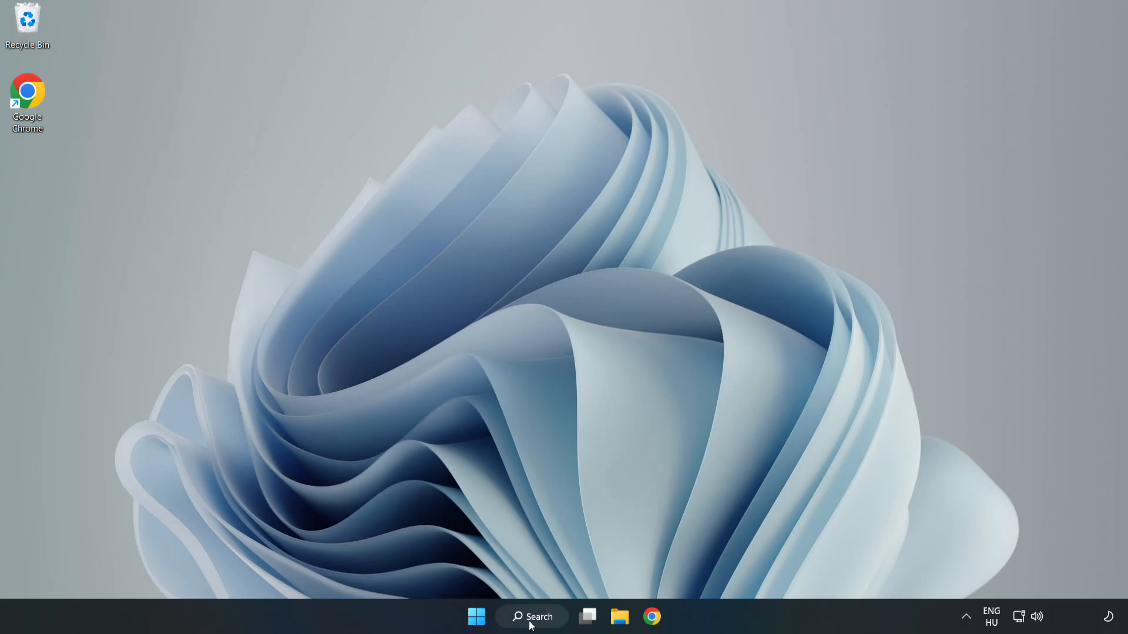
Step: Search for 'security' and launch Windows Security on its Security at a glance overview
{"action": "left_click", "coordinate": [534, 621]}
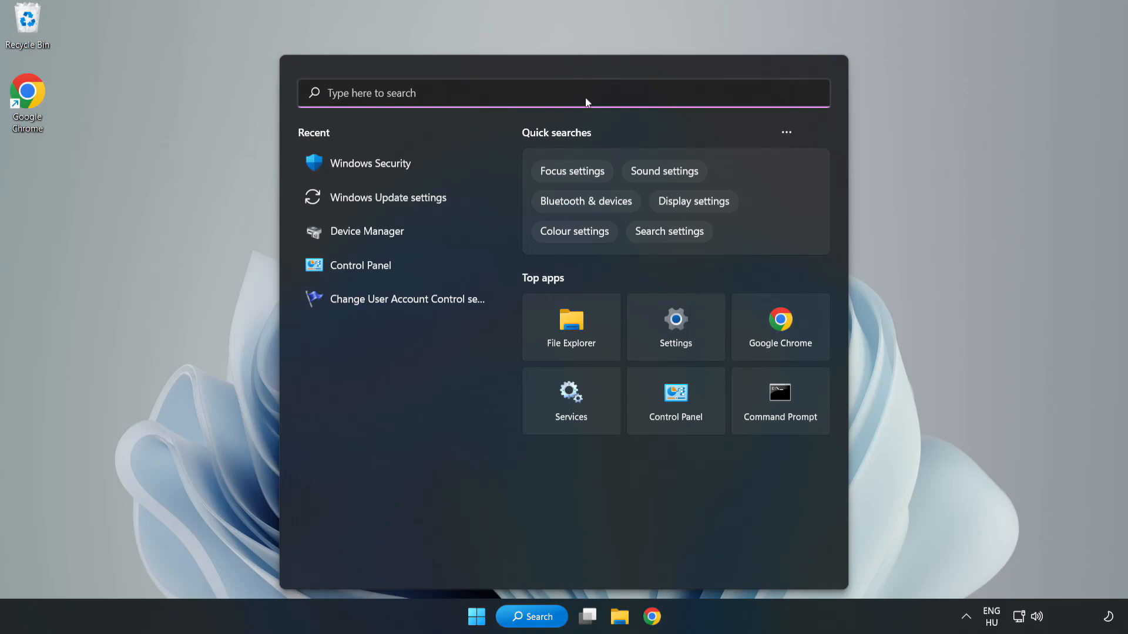
{"action": "type", "text": "security"}
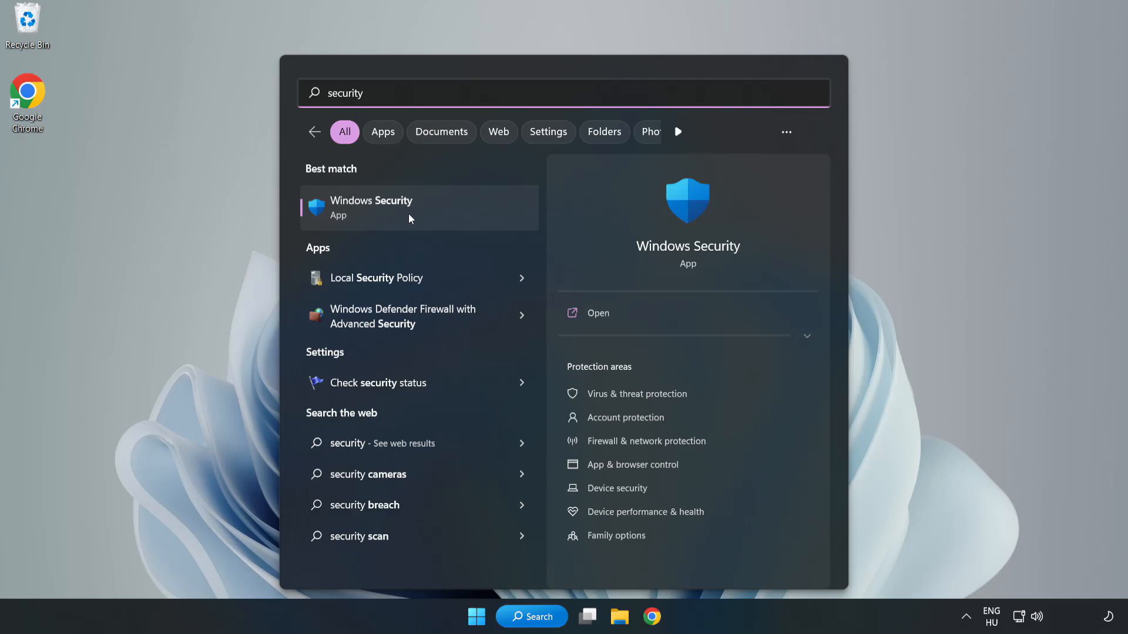
{"action": "left_click", "coordinate": [408, 215]}
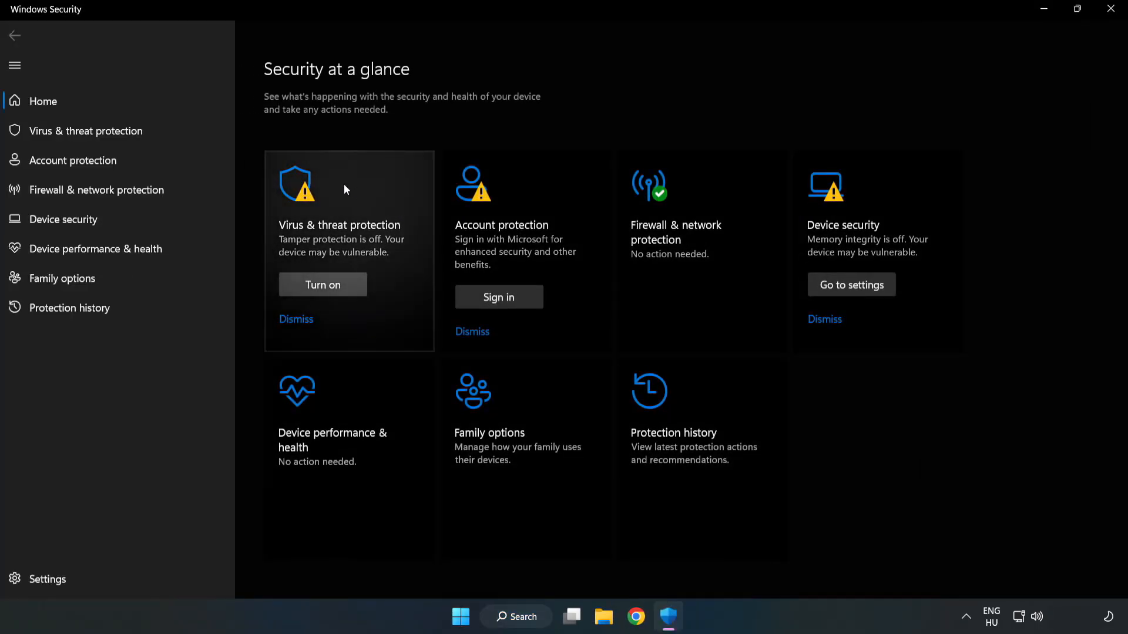
Step: Reach the Defender Exclusions page via Virus & threat protection settings, showing no exclusions
{"action": "left_click", "coordinate": [73, 135]}
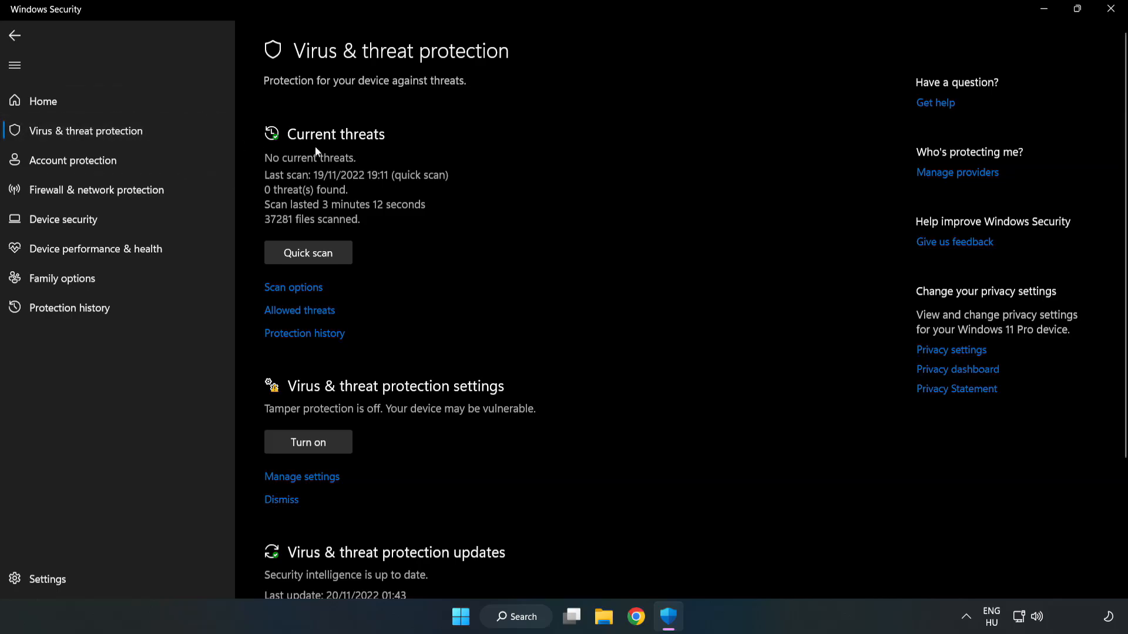
{"action": "scroll", "coordinate": [587, 226], "scroll_direction": "down", "scroll_amount": 3}
{"action": "scroll", "coordinate": [588, 231], "scroll_direction": "down", "scroll_amount": 2}
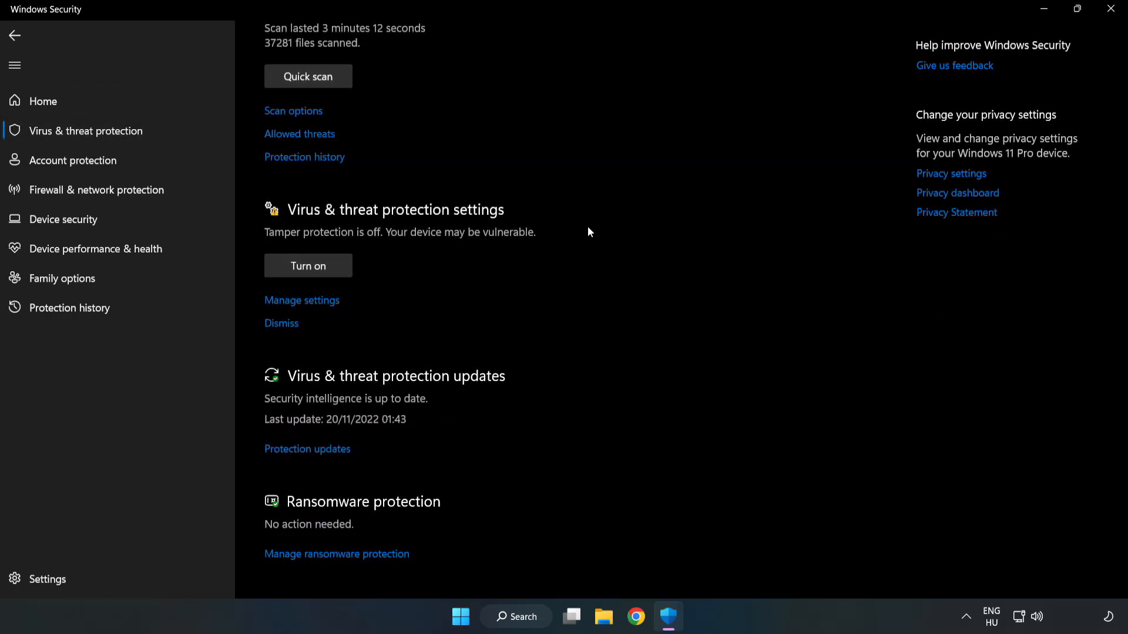
{"action": "left_click", "coordinate": [307, 303]}
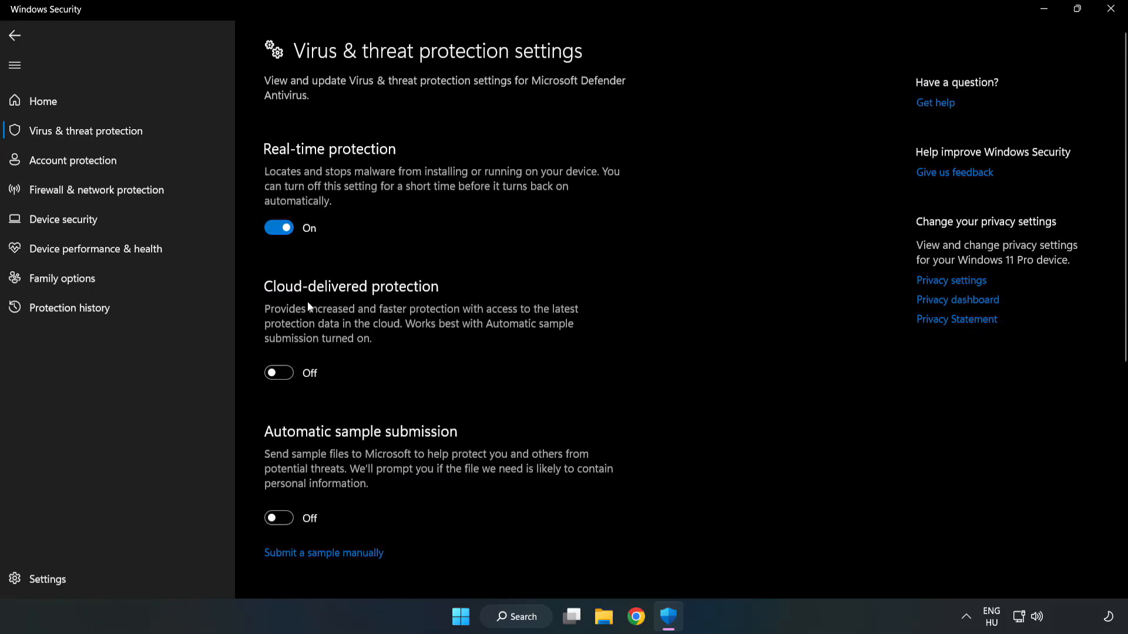
{"action": "scroll", "coordinate": [717, 300], "scroll_direction": "down", "scroll_amount": 2}
{"action": "scroll", "coordinate": [718, 300], "scroll_direction": "down", "scroll_amount": 4}
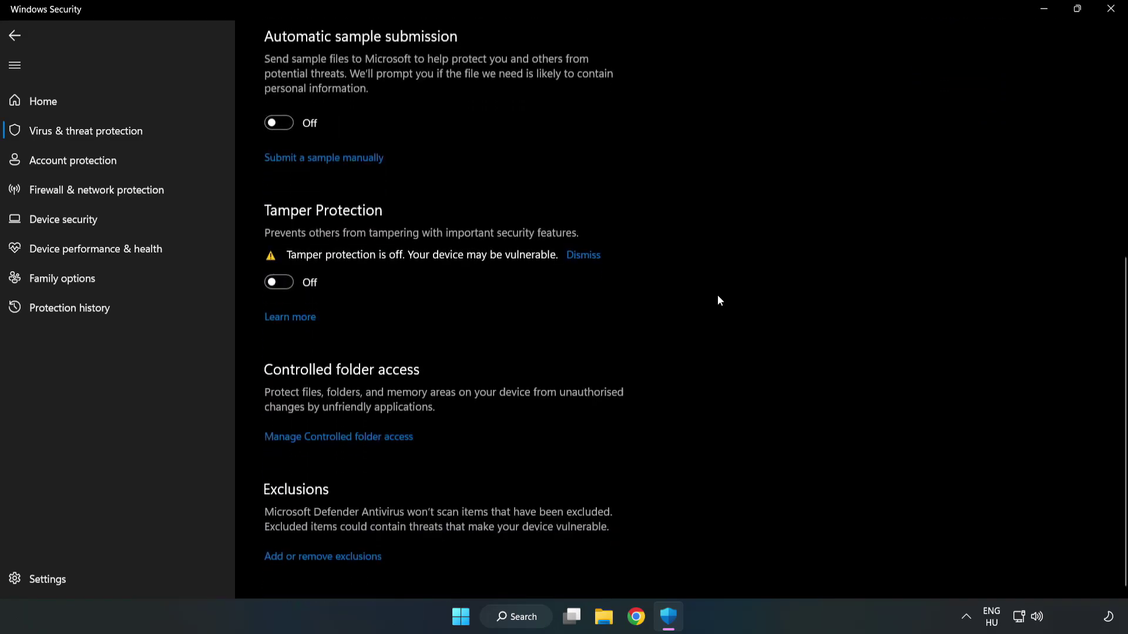
{"action": "left_click", "coordinate": [333, 555]}
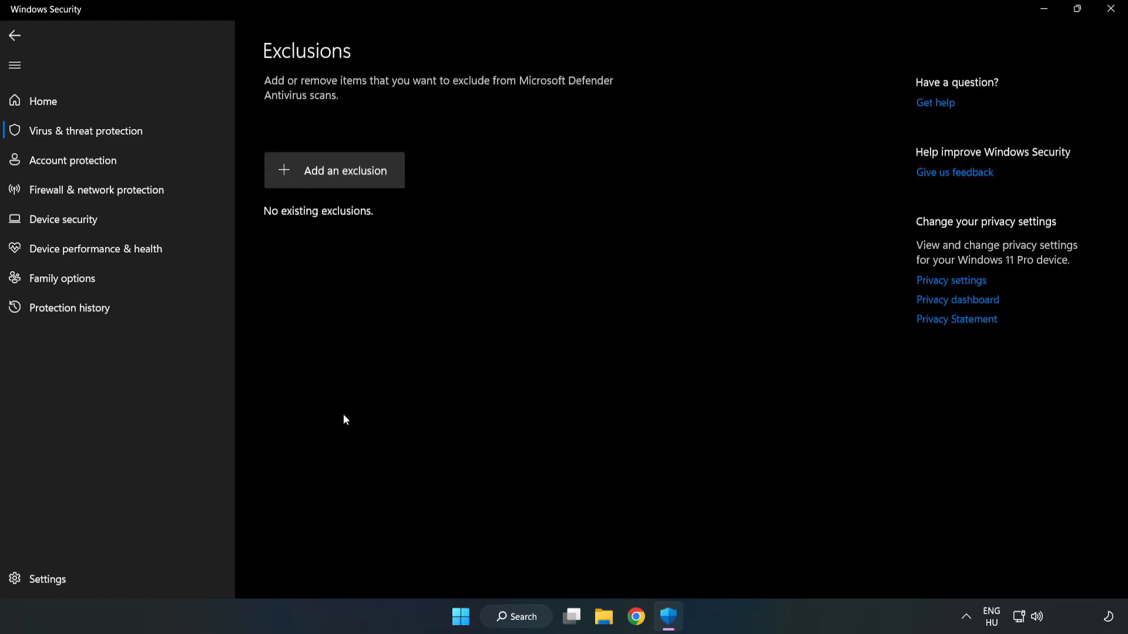
Step: Begin a File exclusion and browse the picker to Local Disk (C:)
{"action": "left_click", "coordinate": [345, 174]}
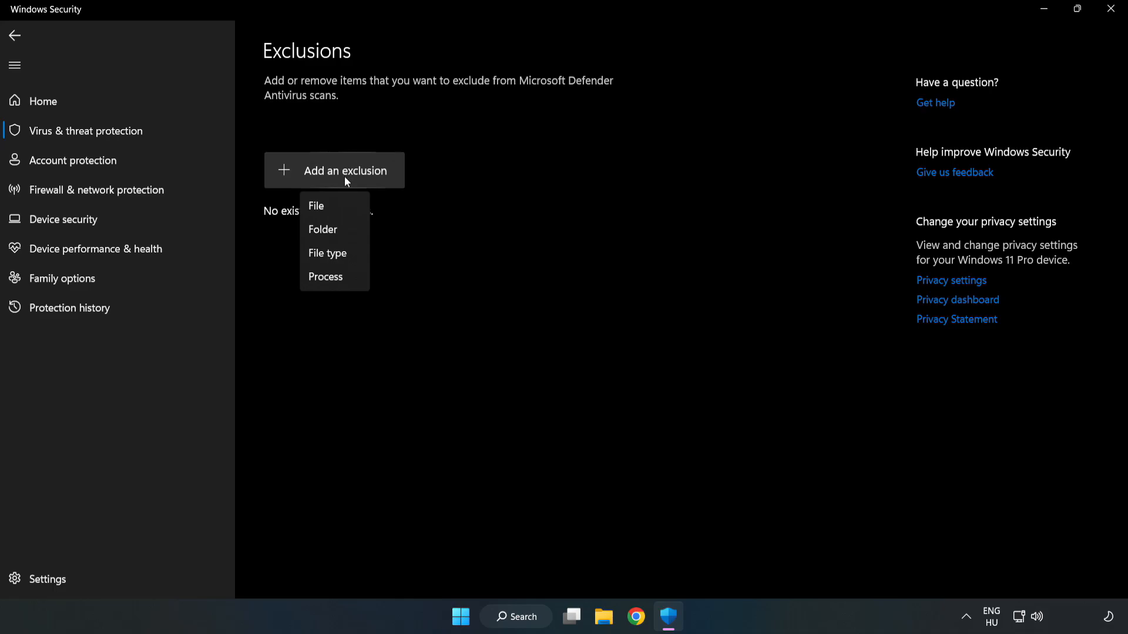
{"action": "left_click", "coordinate": [320, 206]}
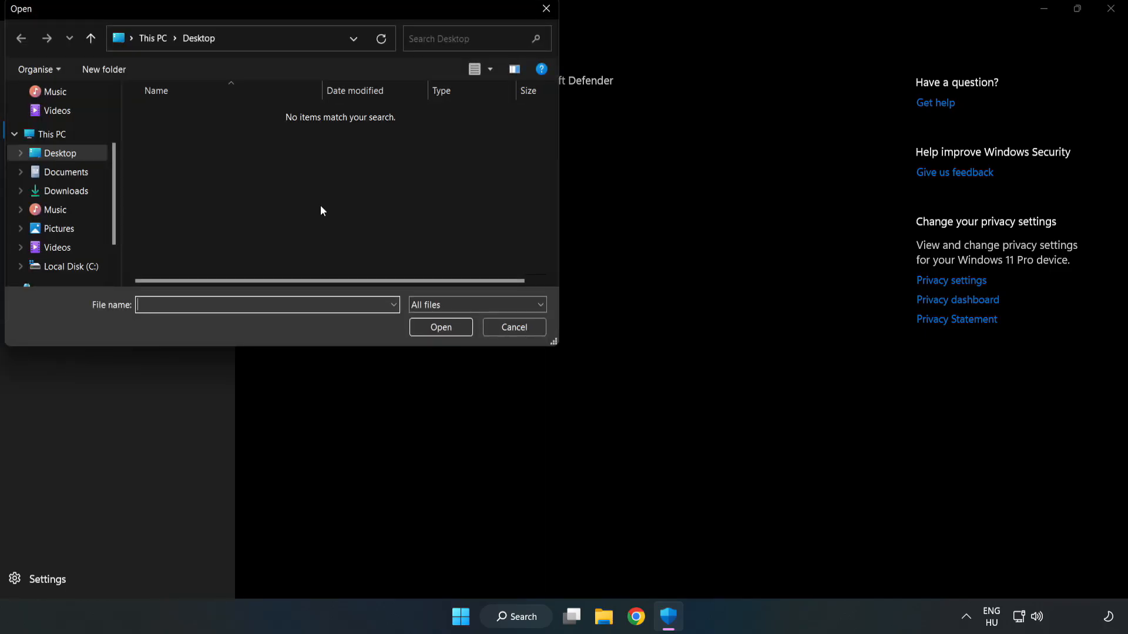
{"action": "left_click_drag", "start_coordinate": [304, 11], "coordinate": [520, 130]}
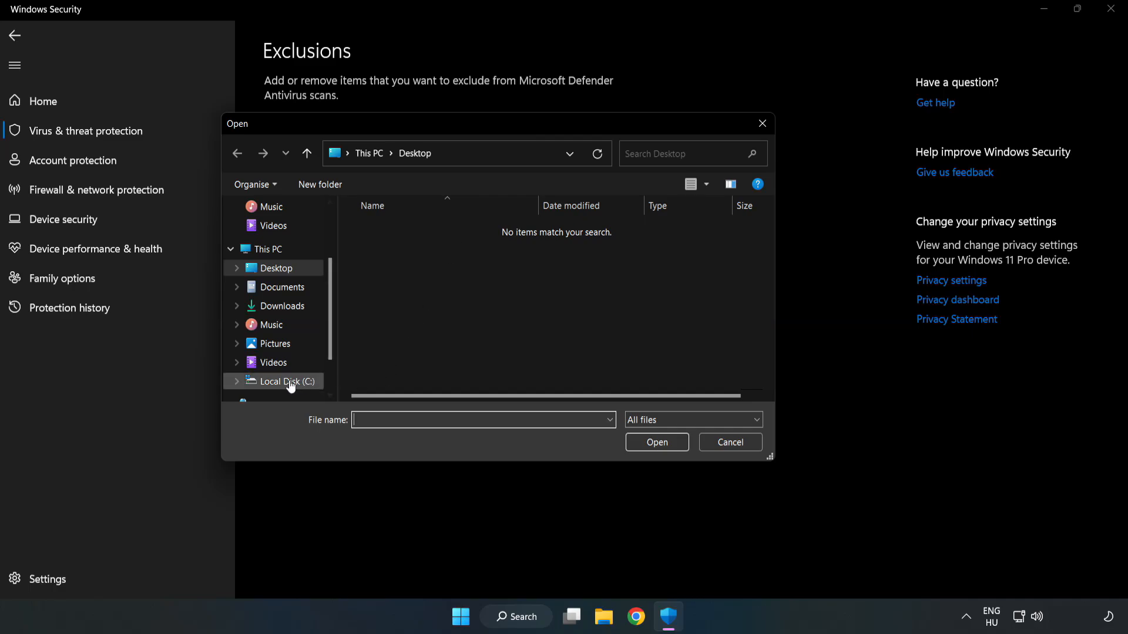
{"action": "left_click", "coordinate": [290, 382]}
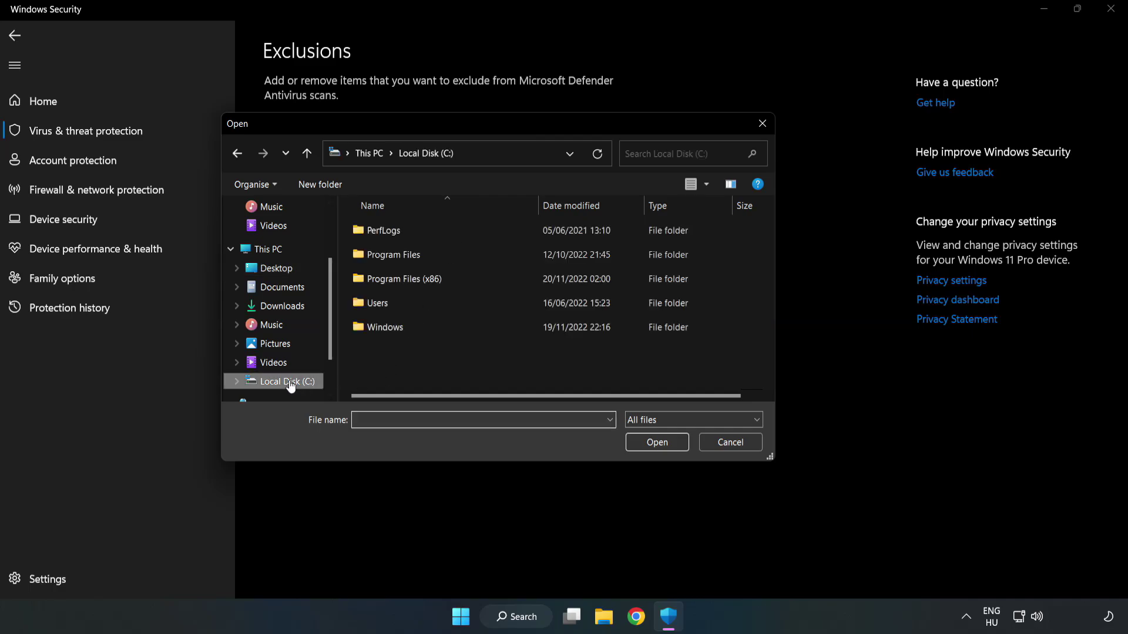
Step: Select the NOT WORKING APP shortcut in Program Files (x86) as the excluded file
{"action": "double_click", "coordinate": [444, 280]}
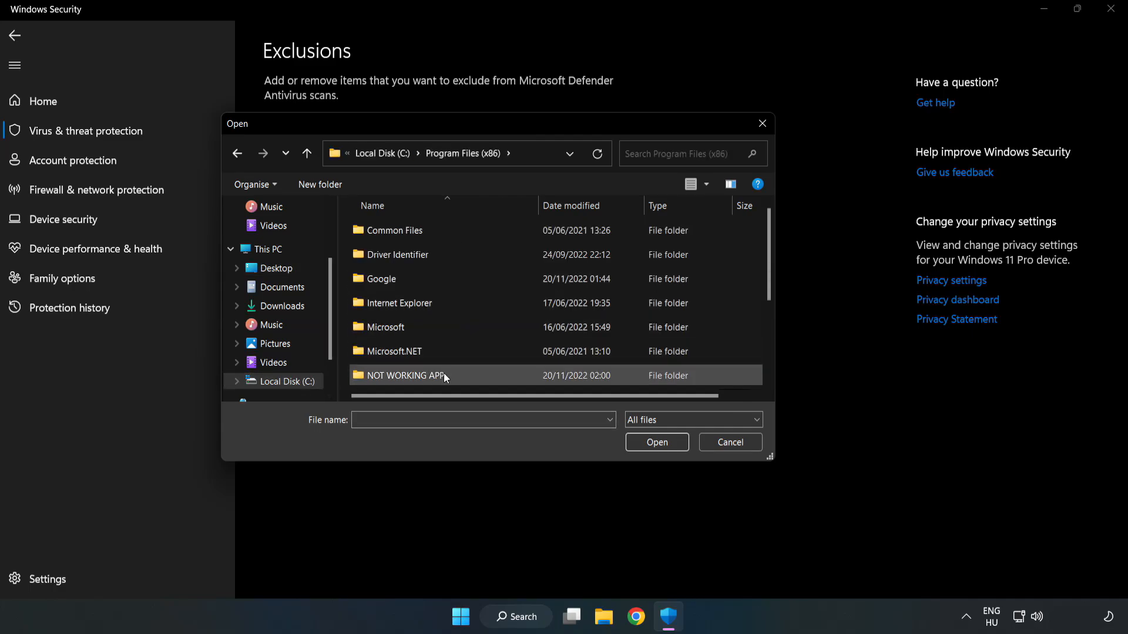
{"action": "double_click", "coordinate": [444, 374]}
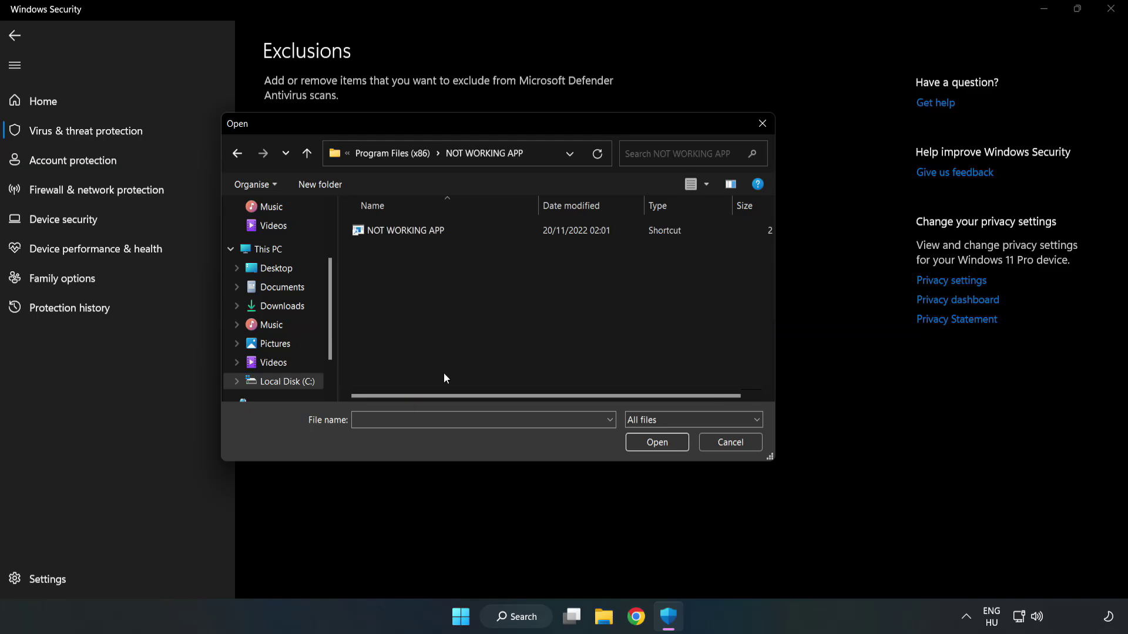
{"action": "left_click", "coordinate": [396, 229]}
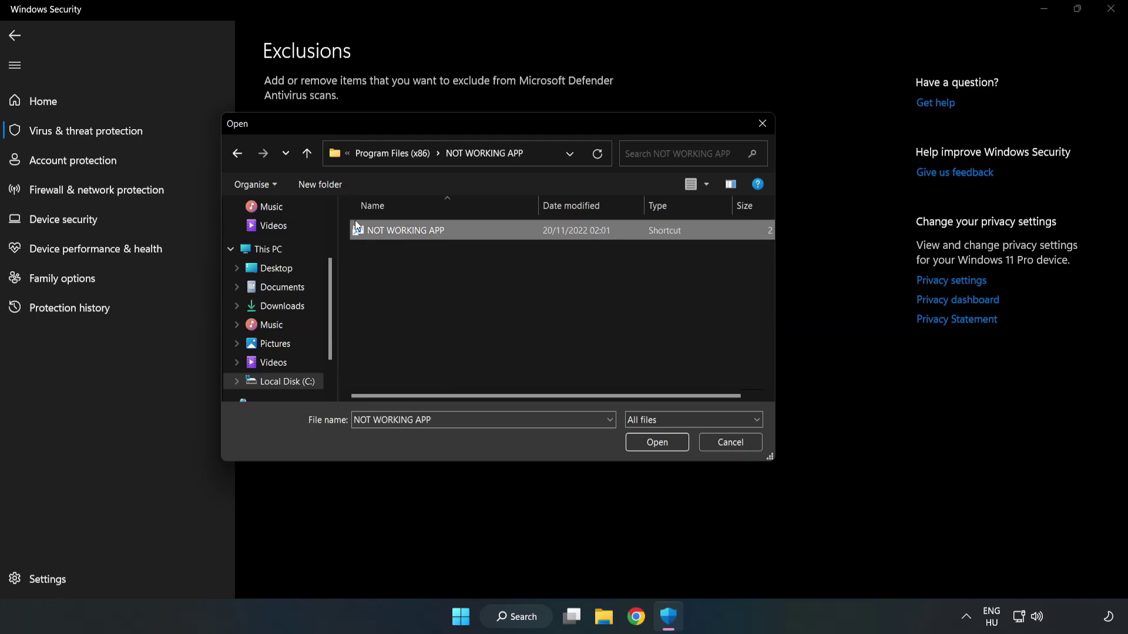
{"action": "left_click", "coordinate": [656, 443]}
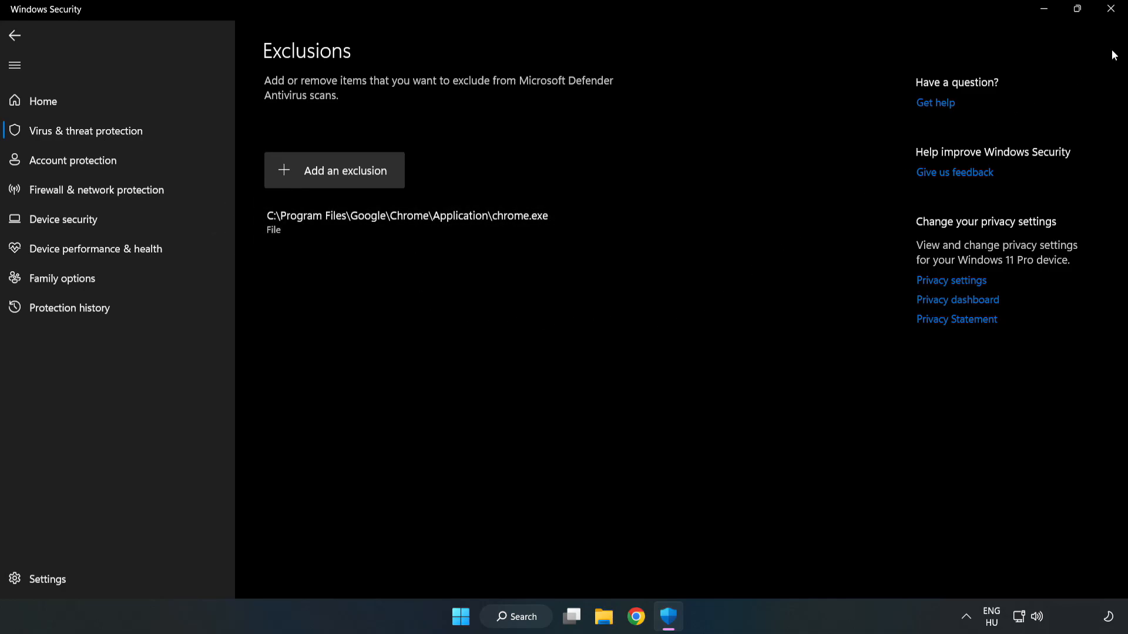
Step: Close Windows Security and show the Start menu power options for a restart
{"action": "left_click", "coordinate": [1110, 14]}
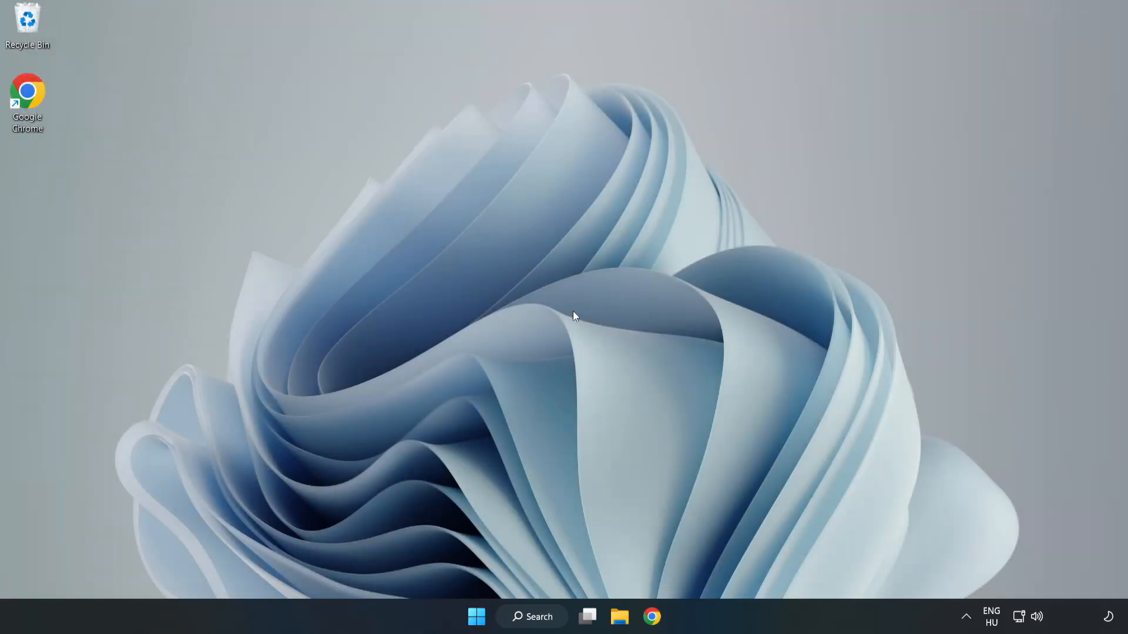
{"action": "left_click", "coordinate": [476, 617]}
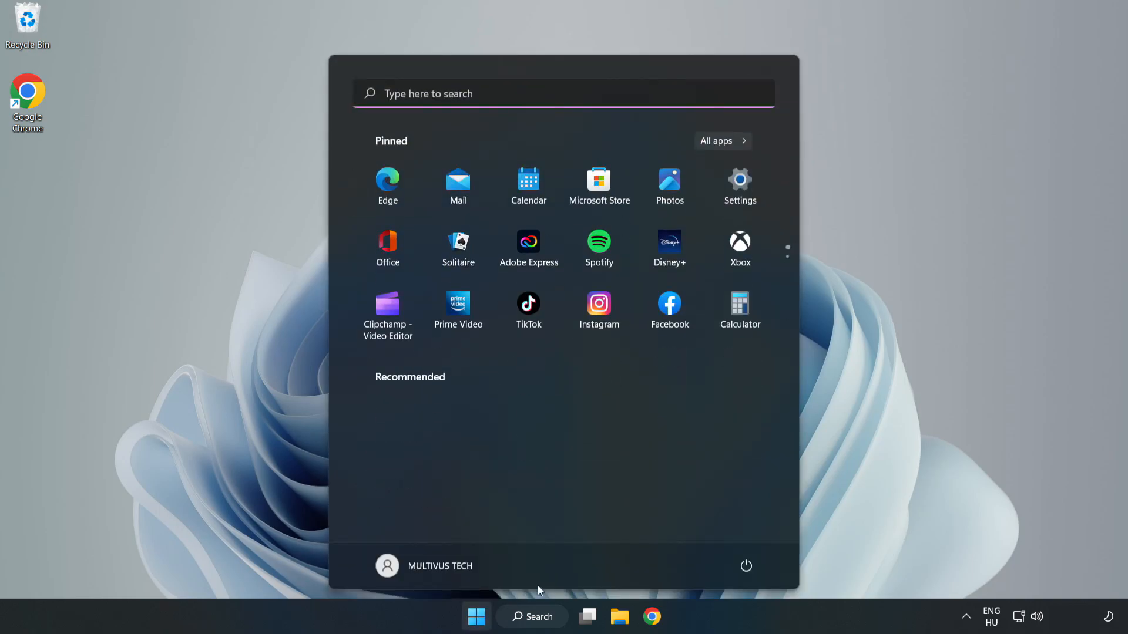
{"action": "left_click", "coordinate": [749, 566]}
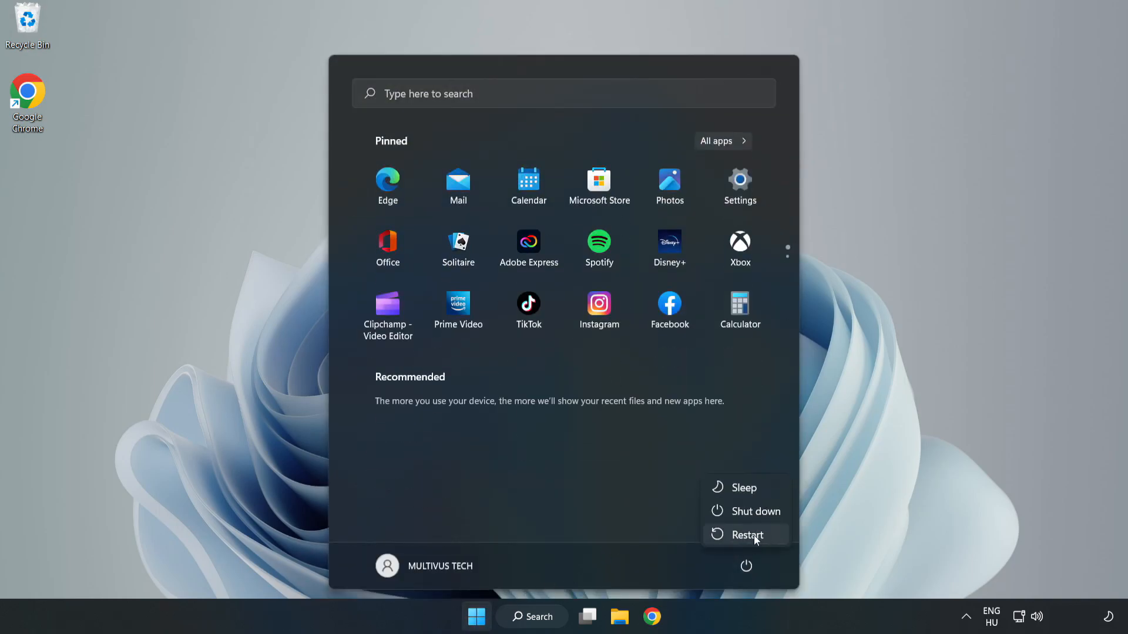